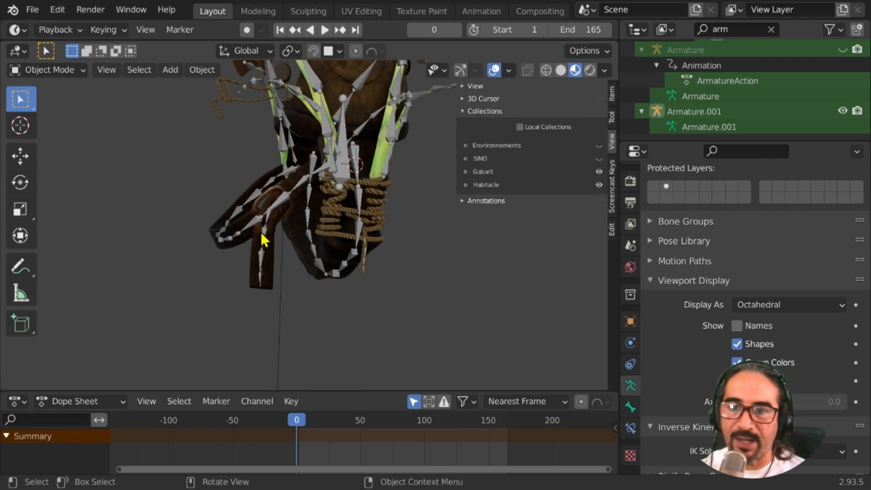
- Select the harness armature and examine its bone chains along the straps, belt and bamboo poles from several angles
click(262, 256)
scroll(313, 243, up, 2)
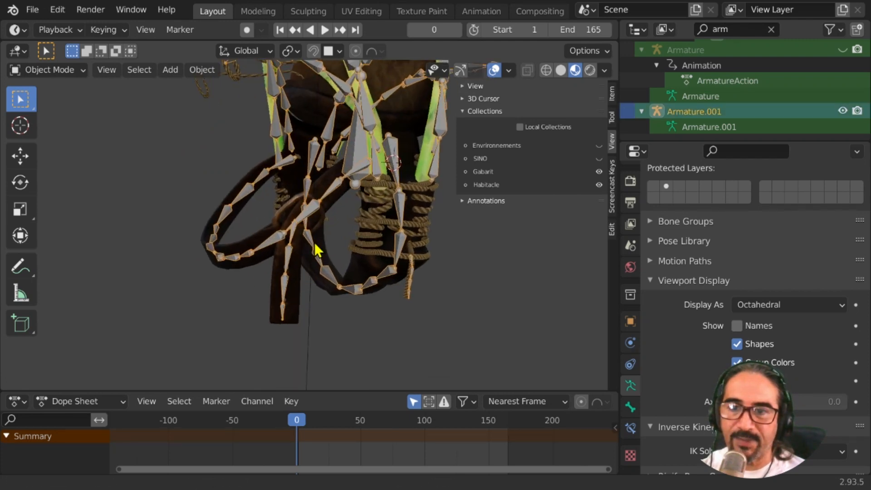
middle_drag(325, 301, 412, 227)
middle_drag(401, 292, 319, 243)
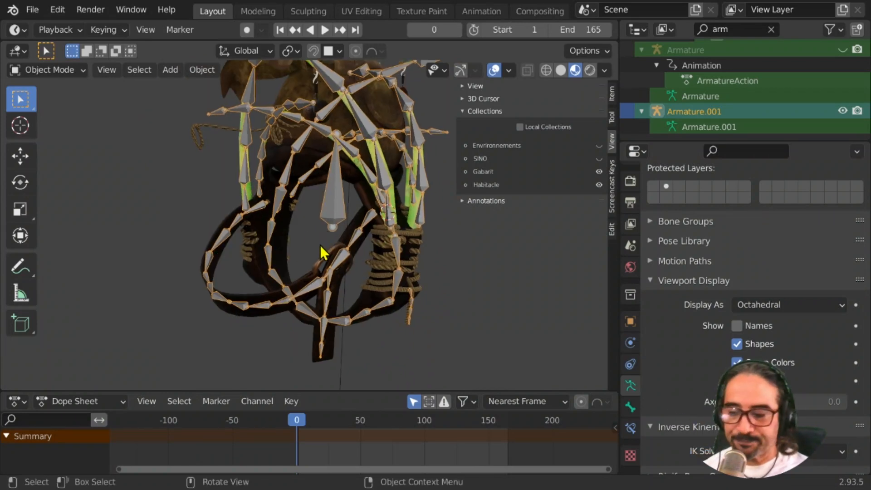
middle_drag(320, 226, 372, 236)
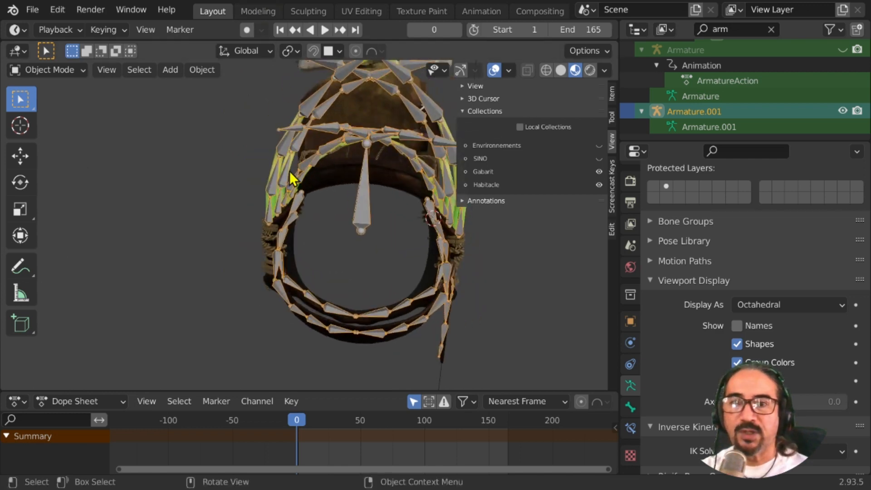
middle_drag(292, 179, 311, 168)
middle_drag(312, 215, 357, 194)
scroll(288, 235, down, 3)
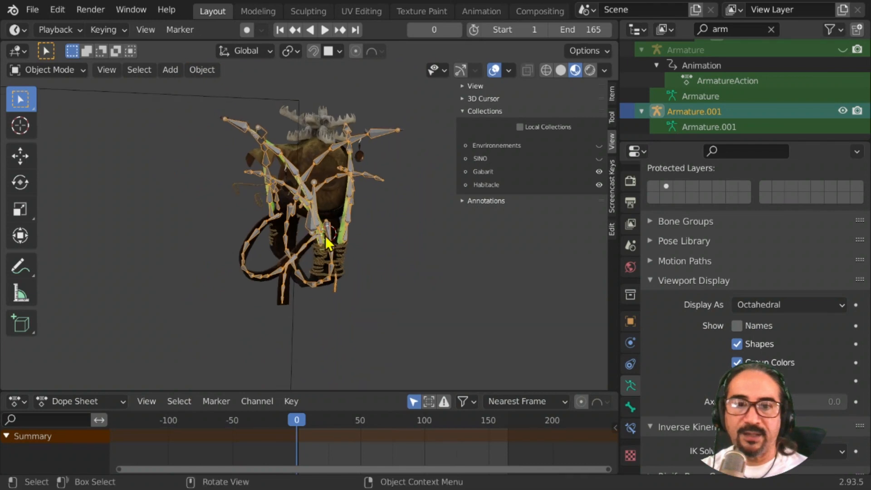
- Hide the harness armature Armature.001 so only the harness meshes and ropes stay displayed
click(349, 207)
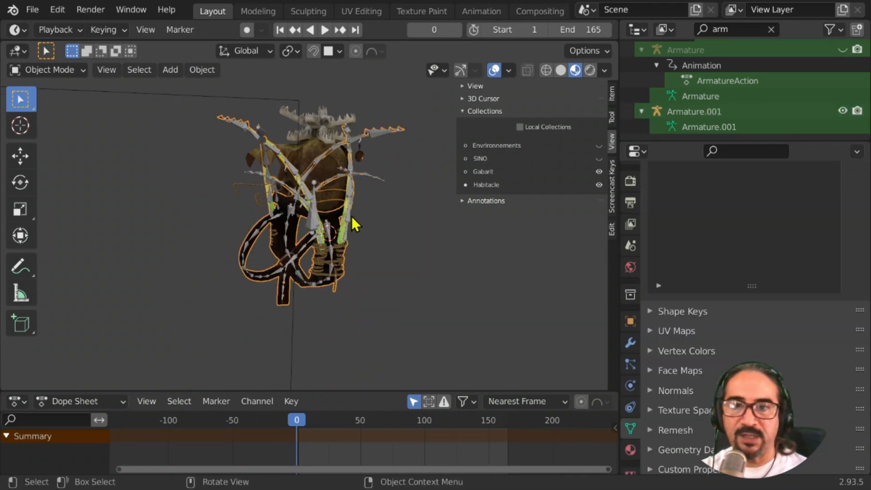
click(350, 223)
key(h)
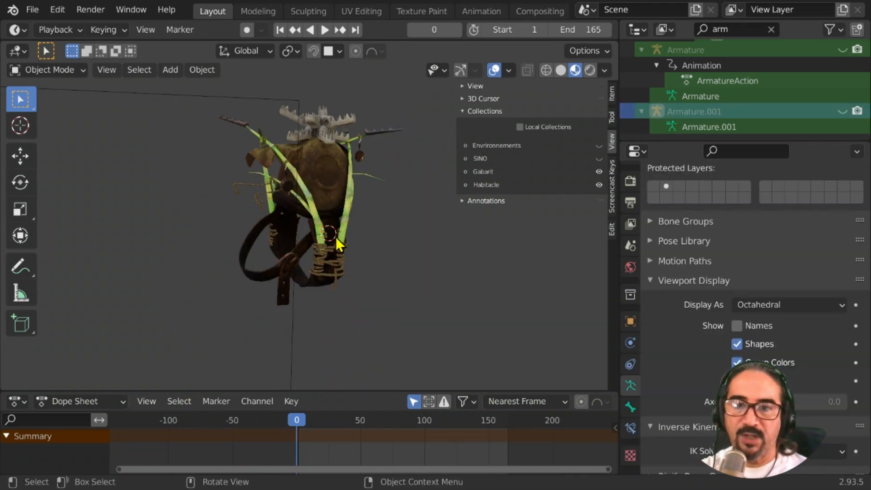
middle_drag(349, 232, 378, 191)
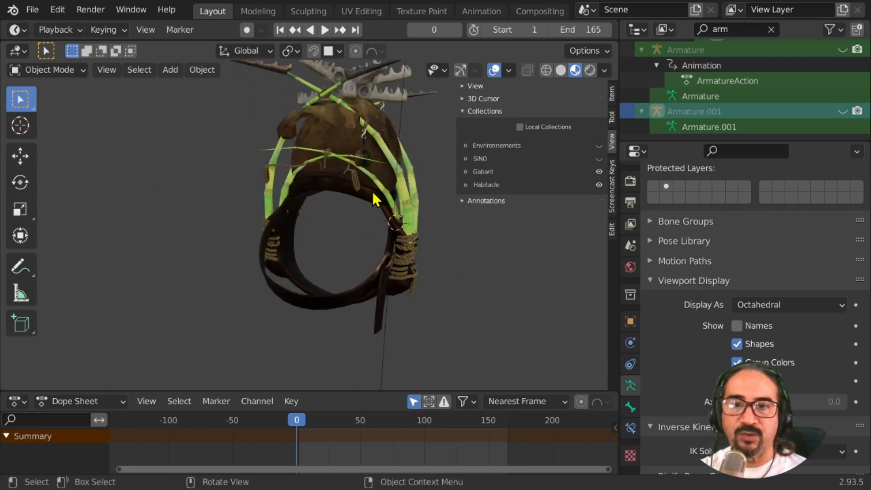
click(386, 239)
middle_drag(386, 238, 341, 229)
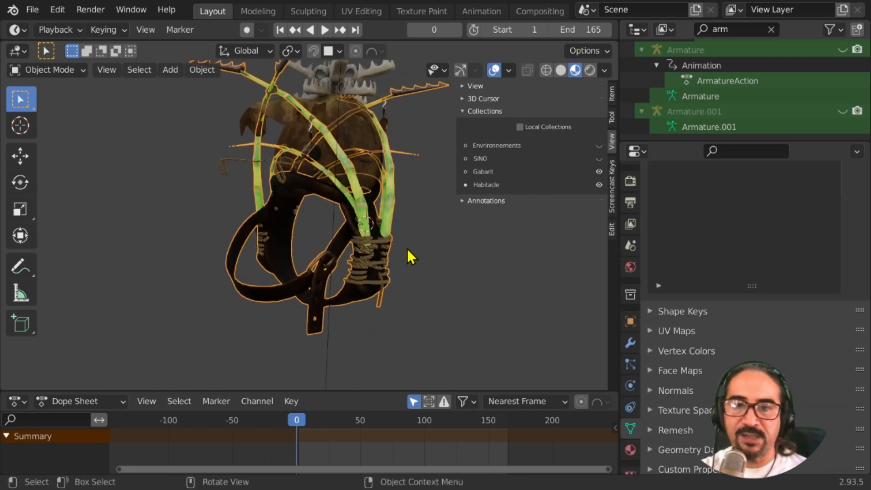
key(g)
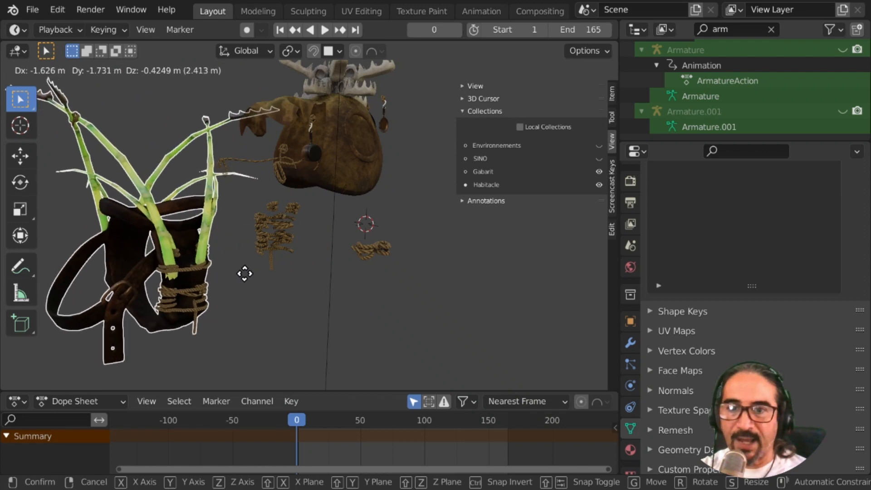
key(Escape)
- Select the side rope binding, add the harness to the selection, and save the file
click(372, 252)
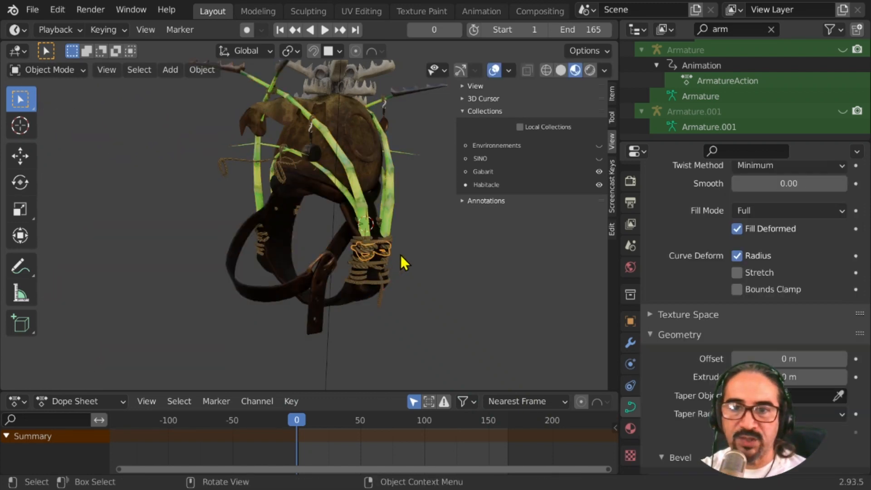
shift+click(362, 283)
middle_drag(374, 269, 366, 225)
key(ctrl+s)
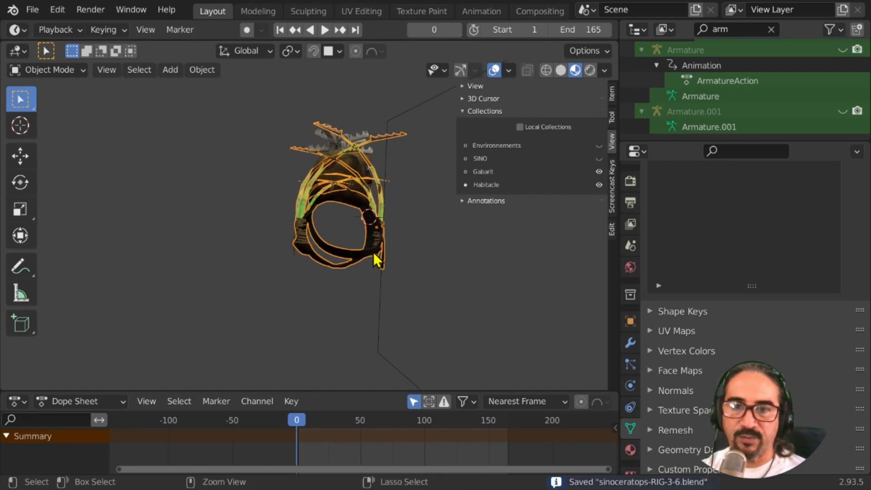
- Open the recent file sinoceratops-RIG-3-5.blend
click(27, 11)
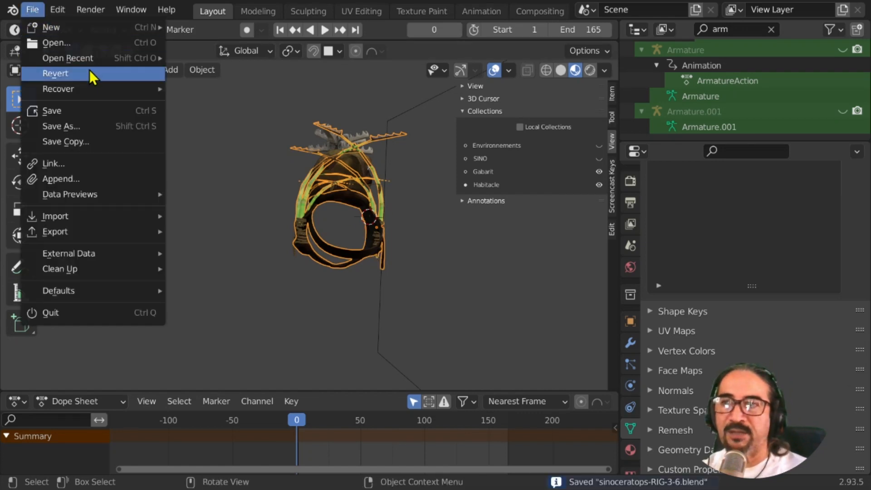
mouse_move(87, 60)
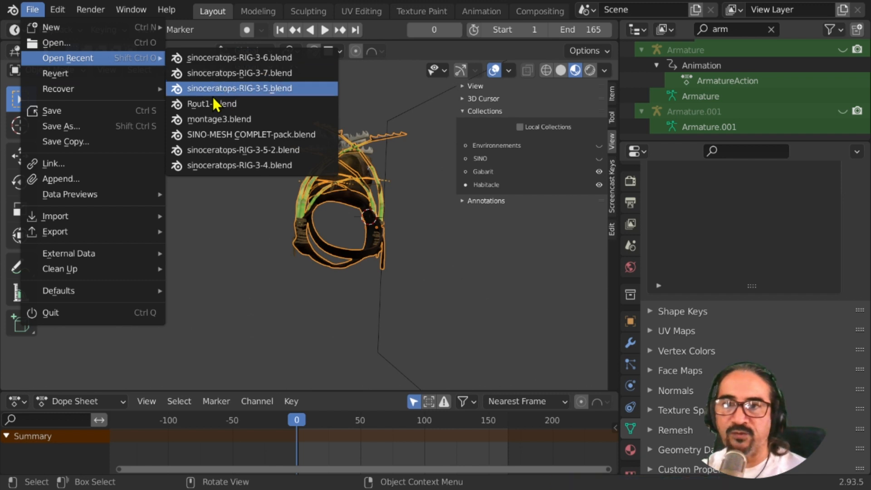
click(277, 88)
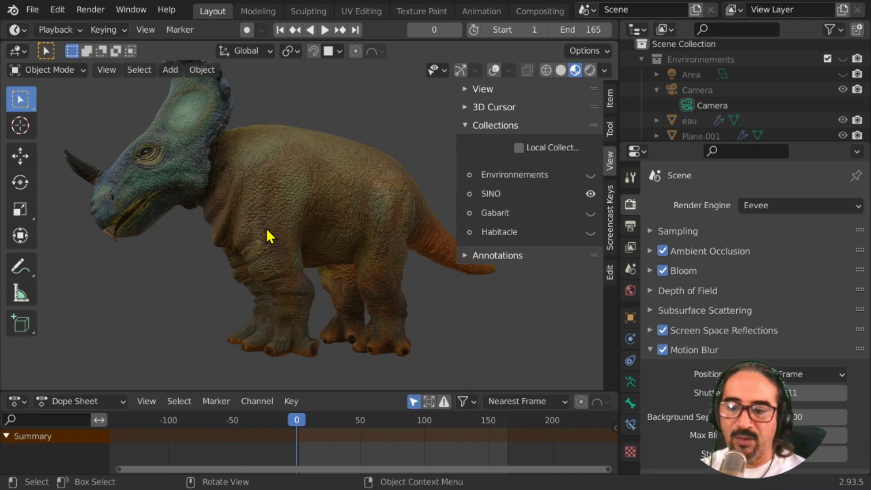
- Display the Habitacle collection together with the SINO collection and turn on the viewport overlays
middle_drag(251, 254, 284, 258)
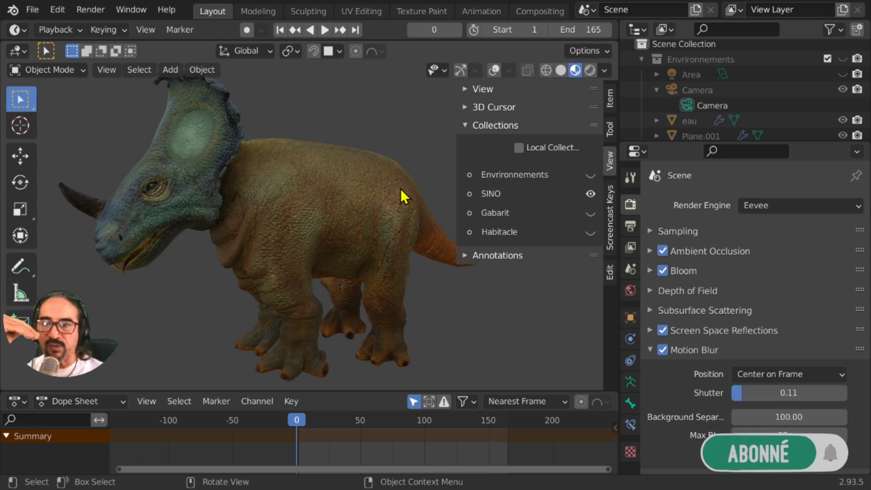
middle_drag(380, 260, 373, 278)
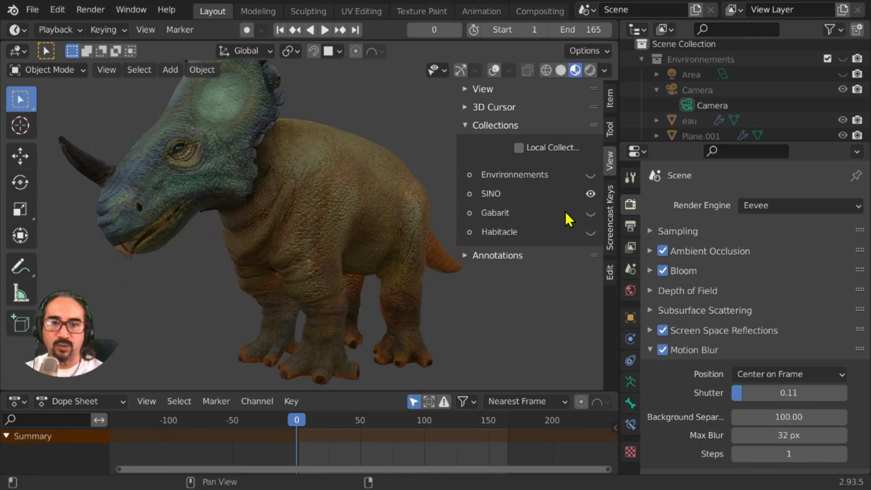
click(591, 214)
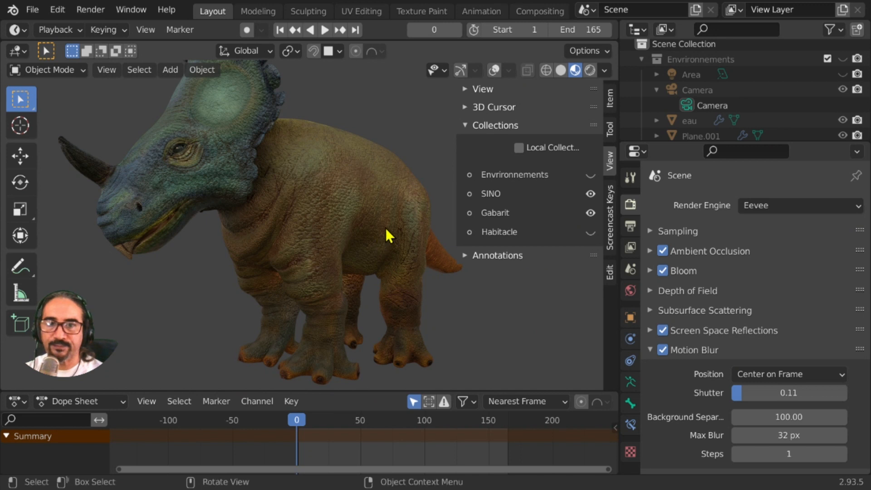
click(591, 233)
middle_drag(354, 253, 358, 225)
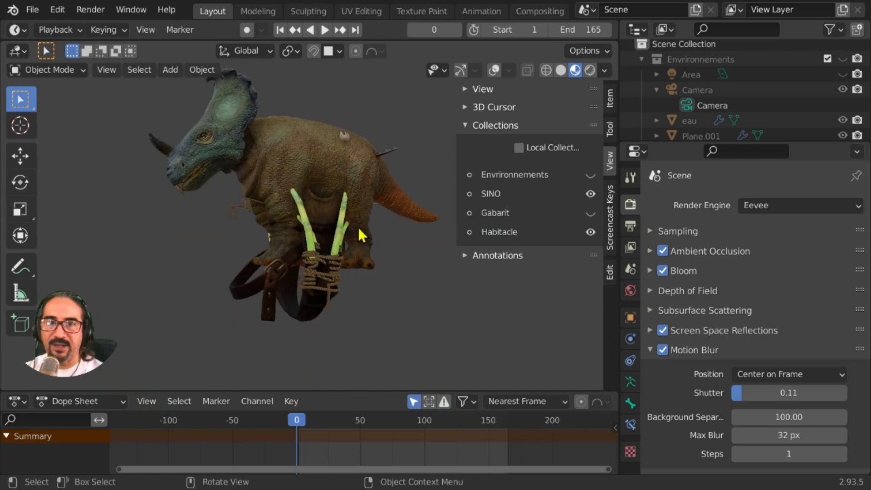
click(498, 71)
middle_drag(359, 184, 158, 263)
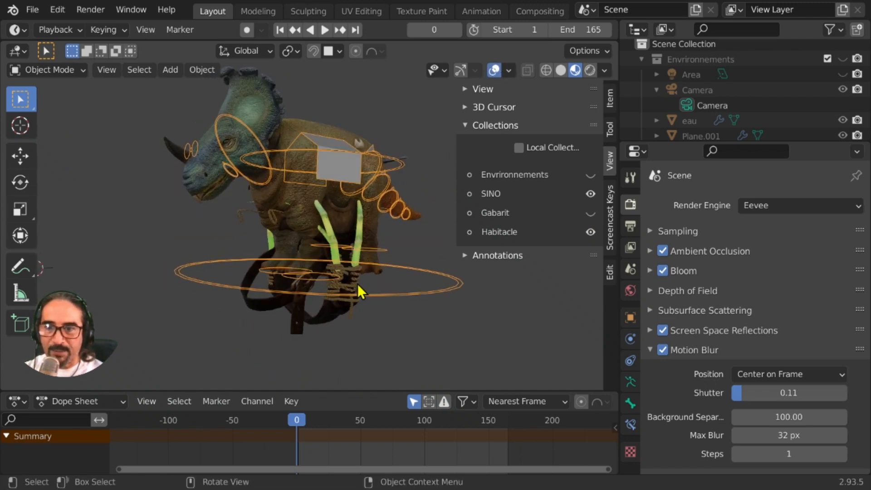
middle_drag(279, 310, 376, 298)
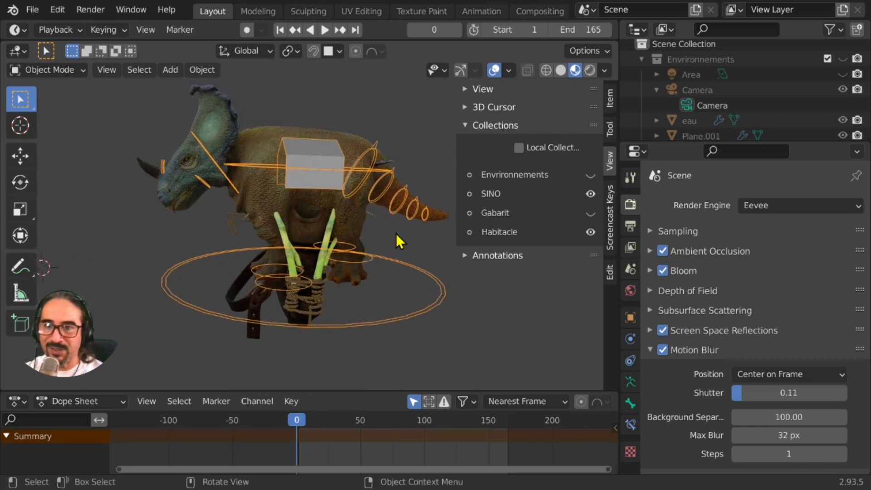
key(g)
key(z)
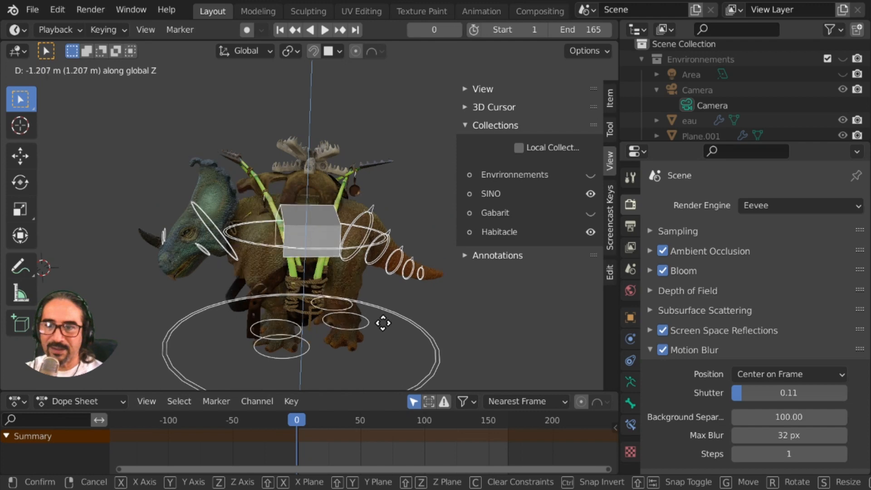
right_click(364, 312)
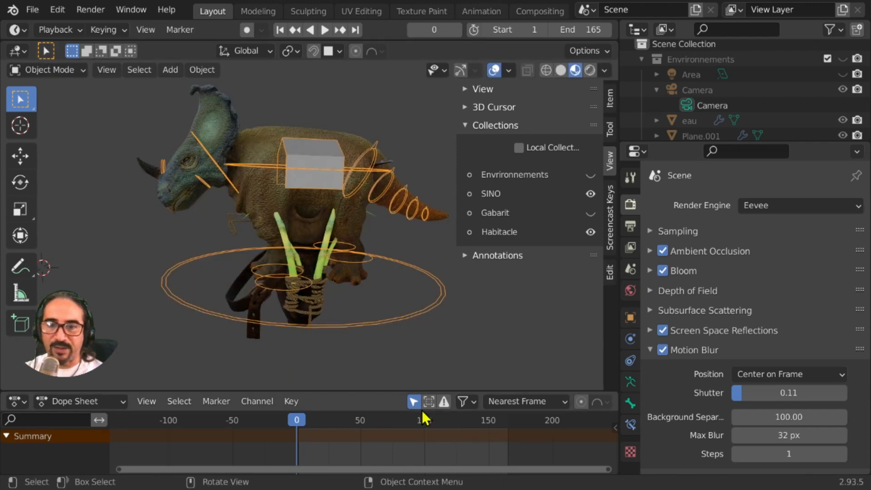
- Play the dinosaur's animation briefly, stop it, and return the timeline to frame 0
key(space)
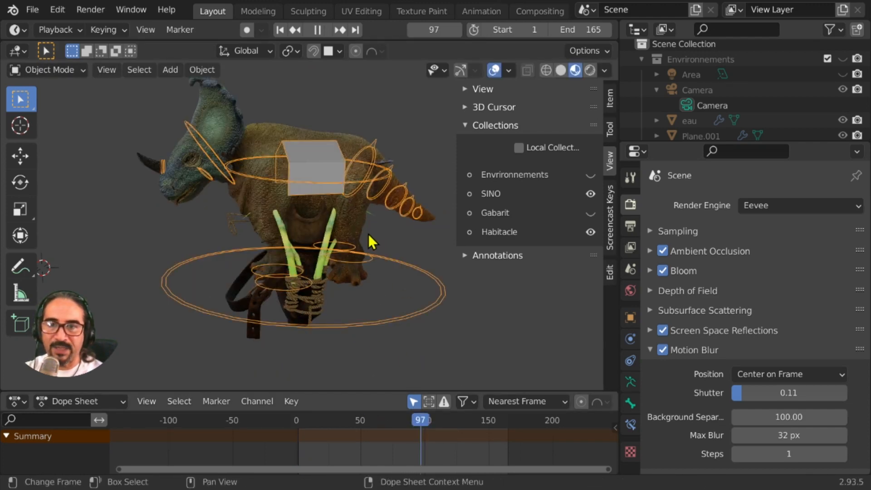
key(space)
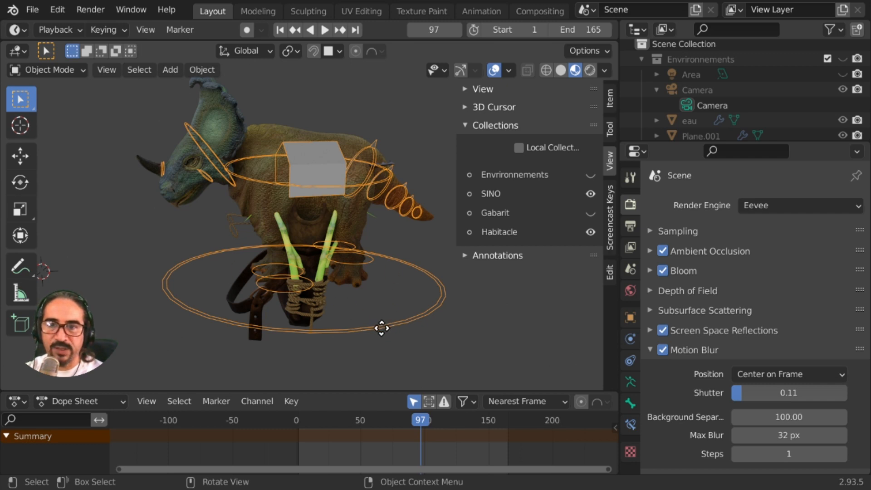
key(g)
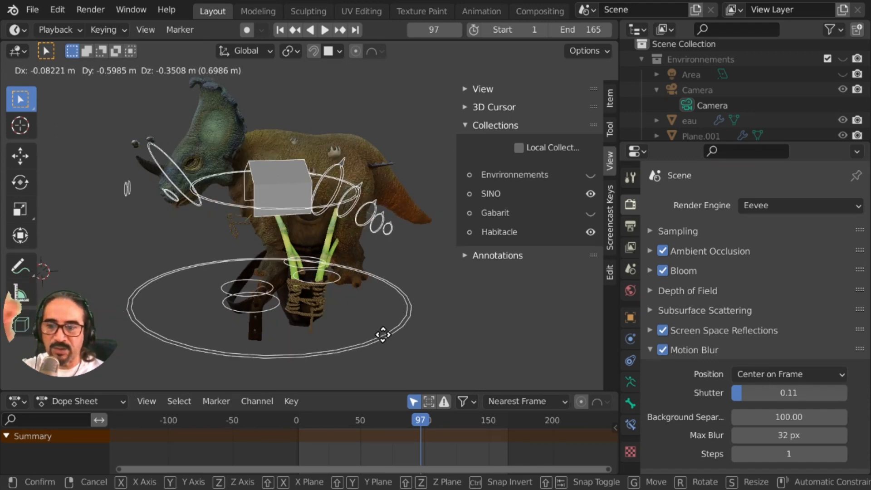
key(Escape)
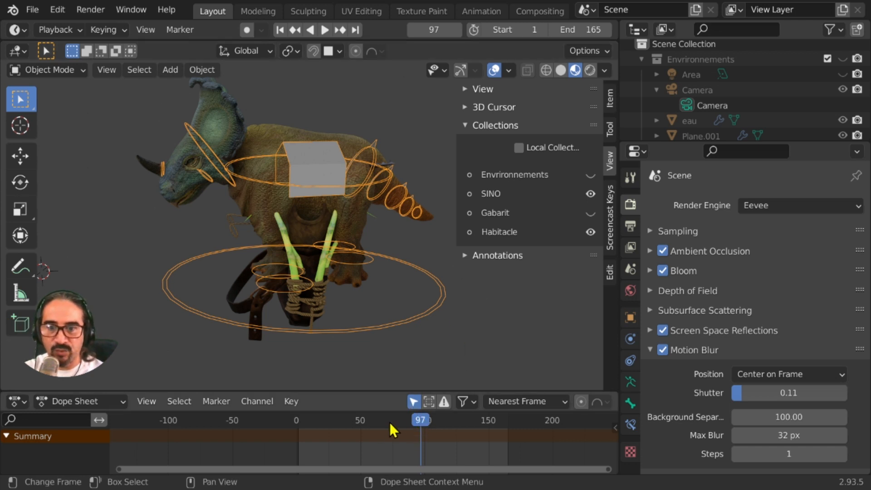
drag(390, 423, 282, 426)
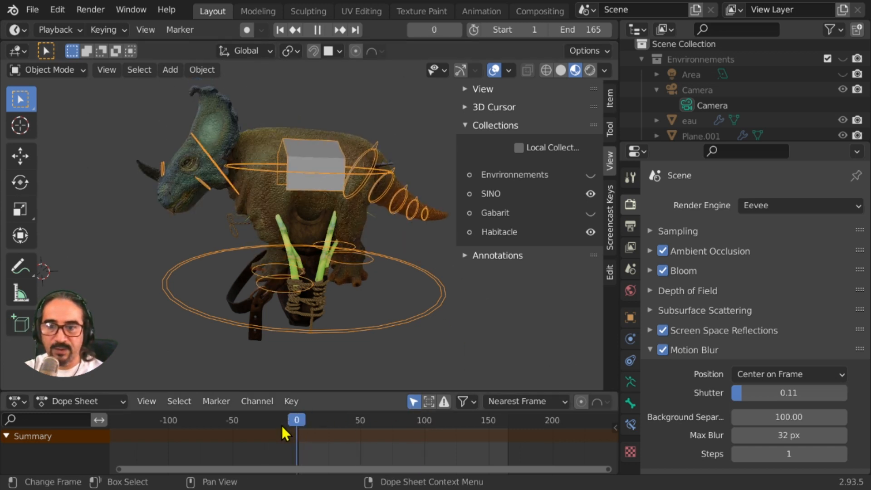
drag(299, 279, 297, 272)
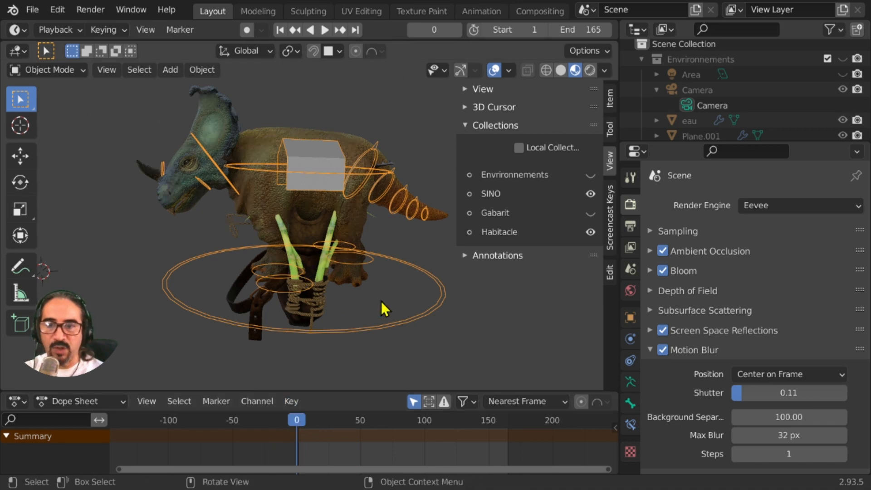
- Move the dinosaur rig down about 1.8 m along the global Z axis so the harness sits on its back
key(g)
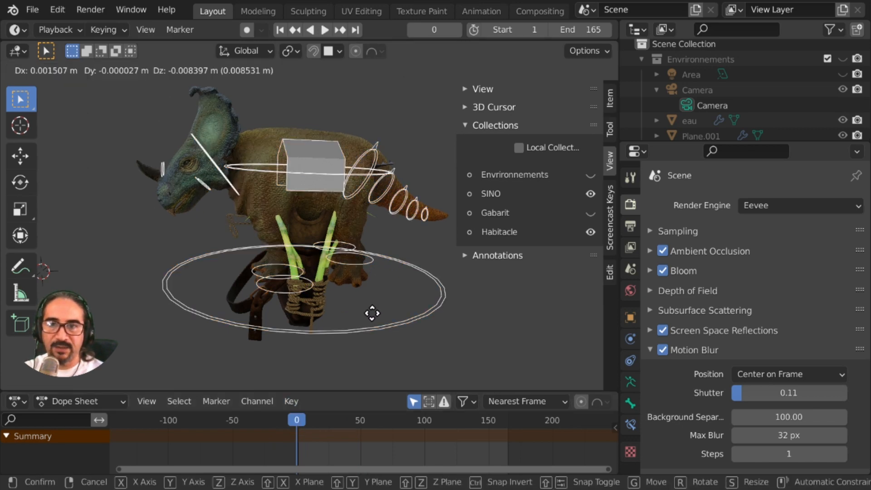
key(z)
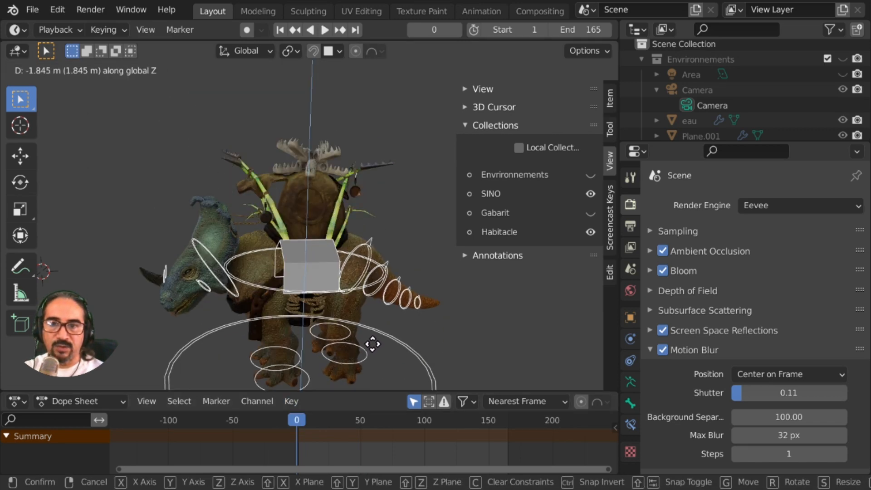
click(325, 326)
- Raise the dinosaur rig about 0.018 m along the global Z axis in the right side view, checking its belly against the harness
key(ctrl+space)
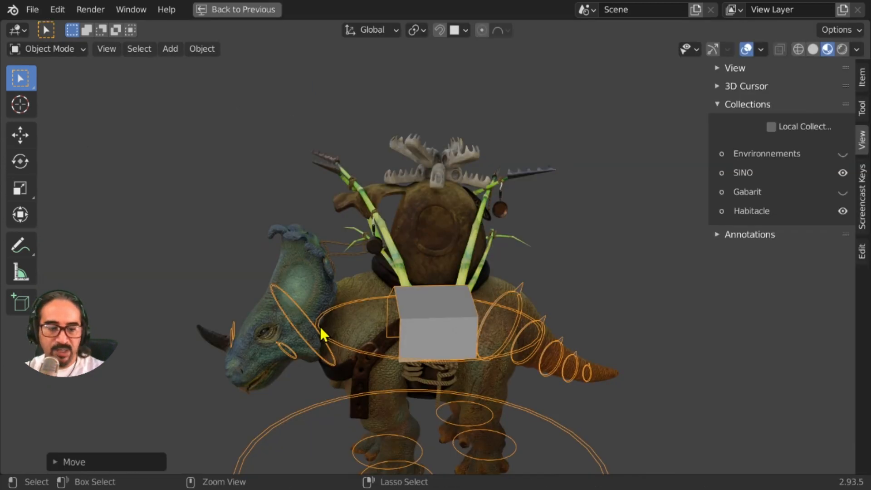
shift+middle_drag(371, 287, 358, 180)
key(KP_3)
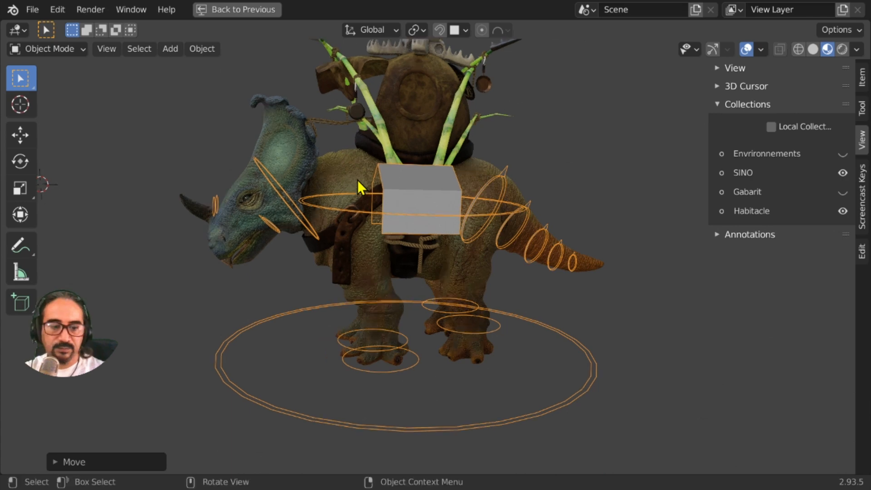
scroll(344, 212, up, 1)
scroll(343, 212, up, 8)
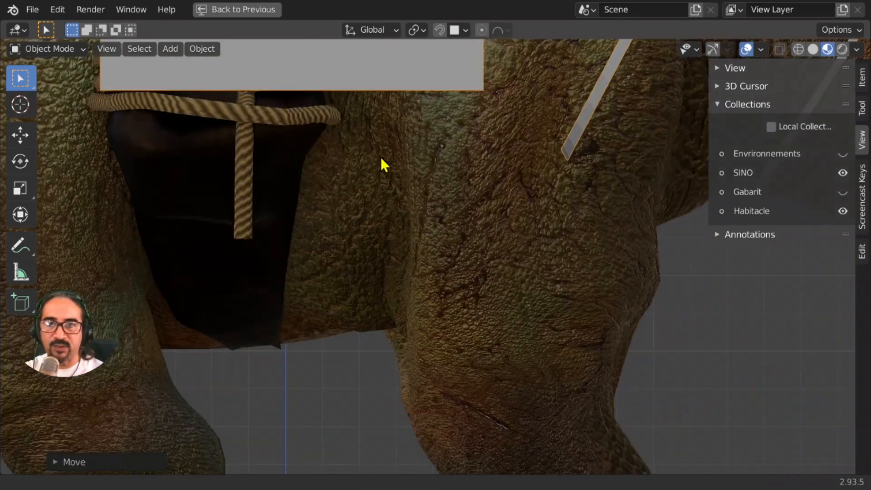
scroll(380, 165, down, 3)
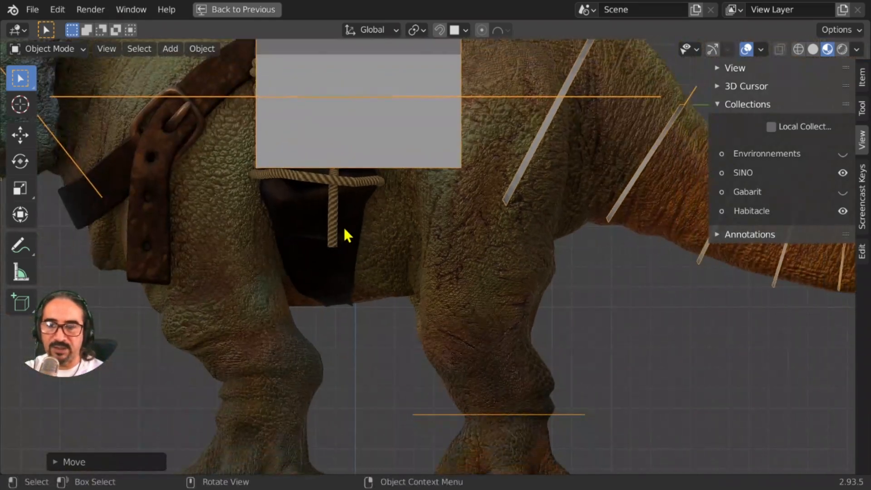
key(g)
key(z)
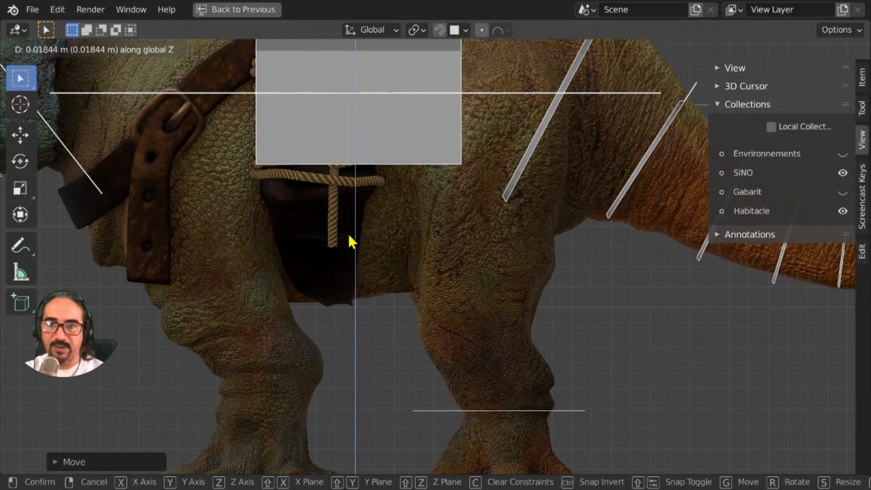
click(348, 232)
scroll(326, 266, down, 4)
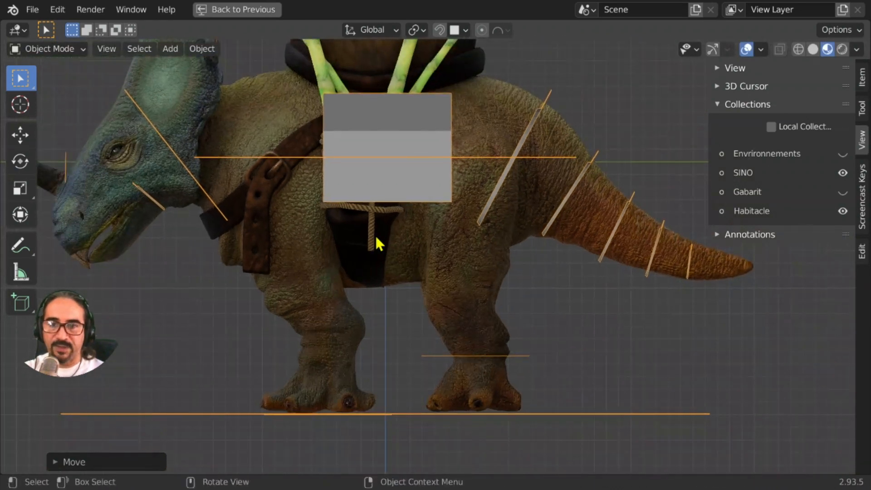
- Switch the viewport to solid shading and raise the dinosaur rig slightly more along global Z until the harness bottom clears its belly
scroll(386, 214, up, 4)
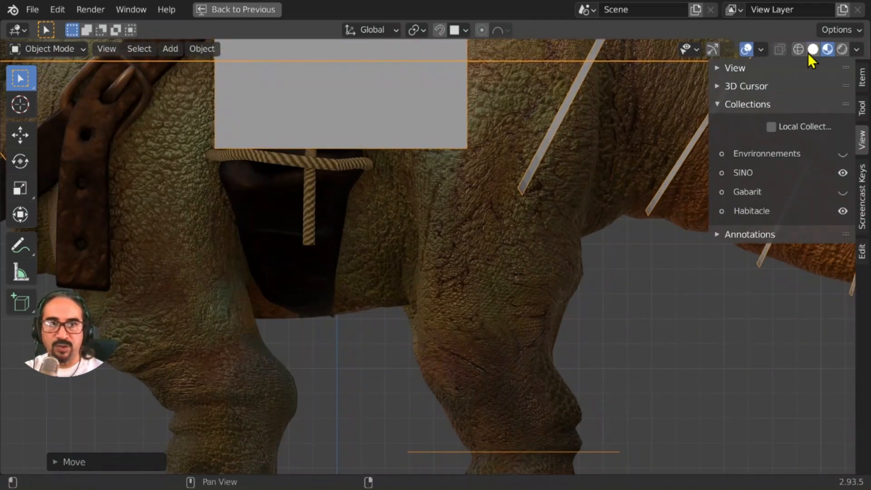
click(813, 50)
key(g)
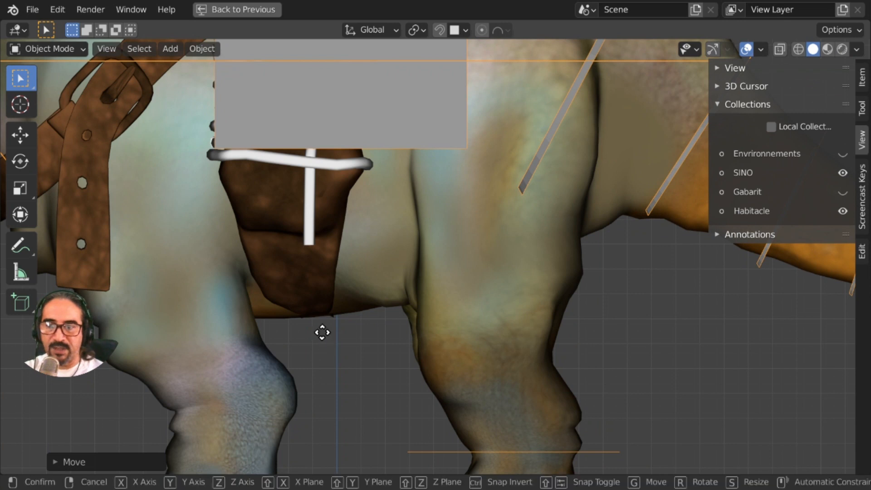
key(z)
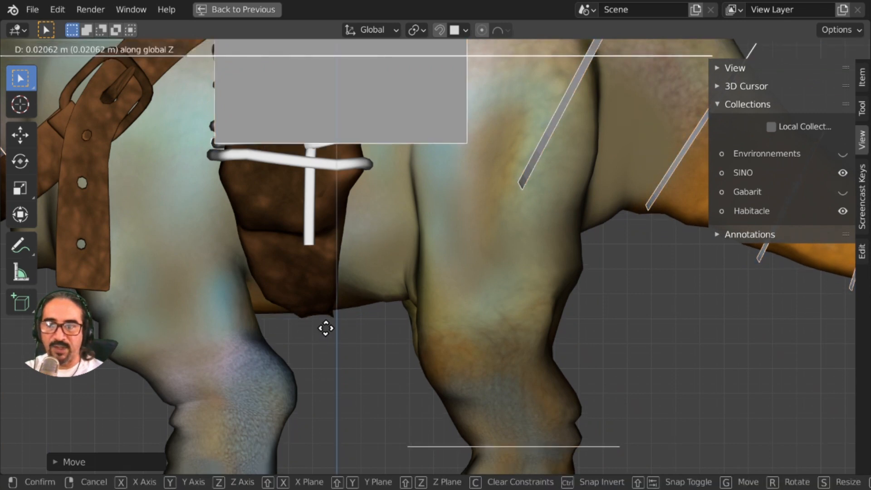
click(329, 327)
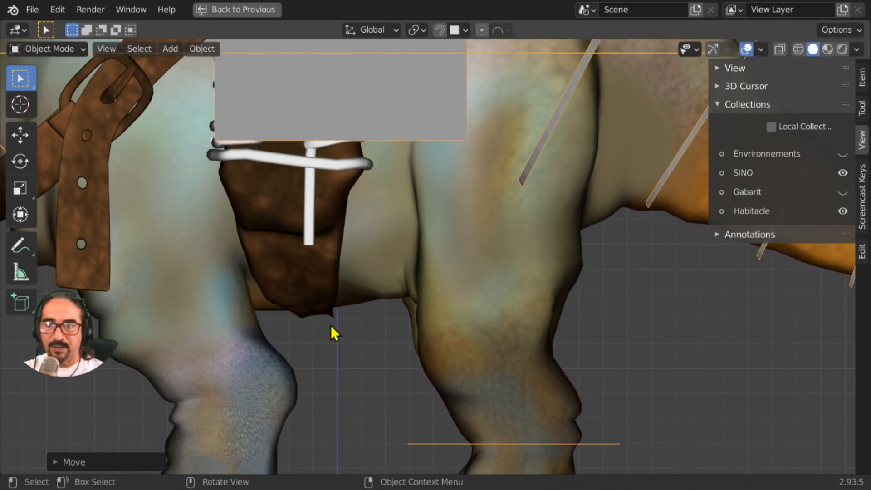
scroll(349, 277, down, 1)
scroll(346, 268, down, 5)
middle_drag(303, 336, 326, 345)
- Restore the full window layout and play the dinosaur's animation to about frame 50 to check how the mesh follows the rig
key(ctrl+space)
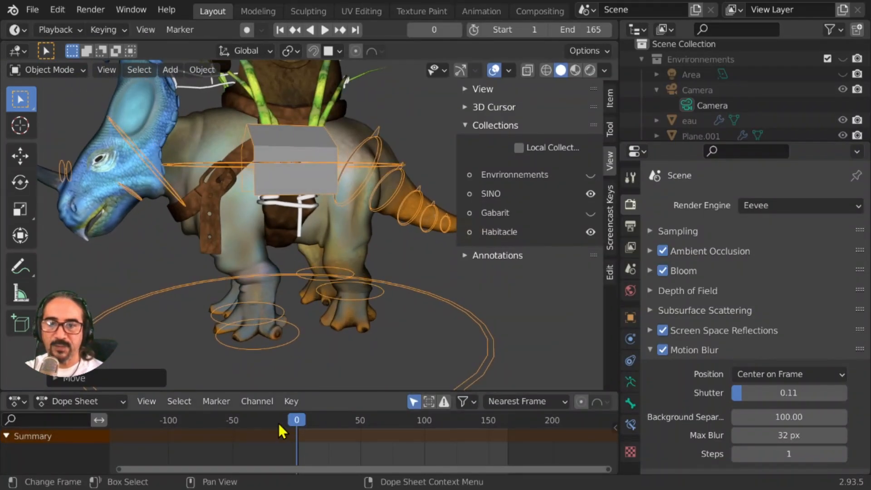
key(space)
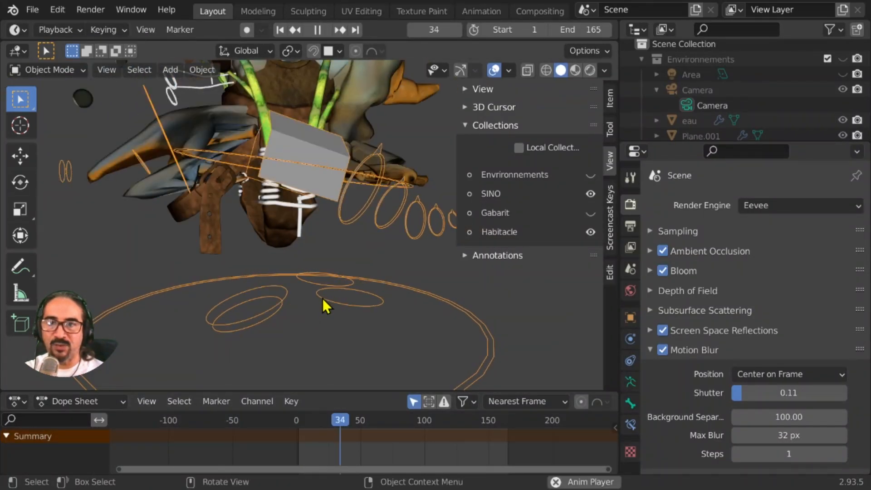
key(space)
scroll(344, 202, down, 5)
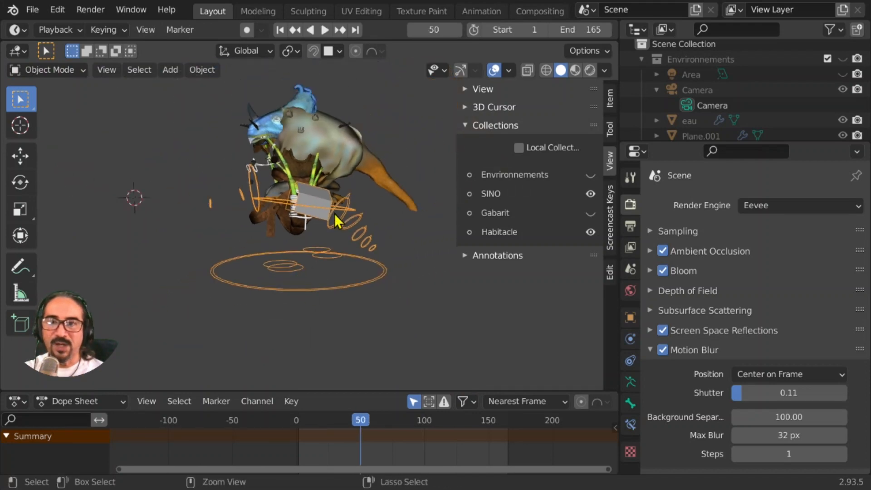
- Select the Sinoceratops mesh and delete its baked soft body simulation
click(365, 165)
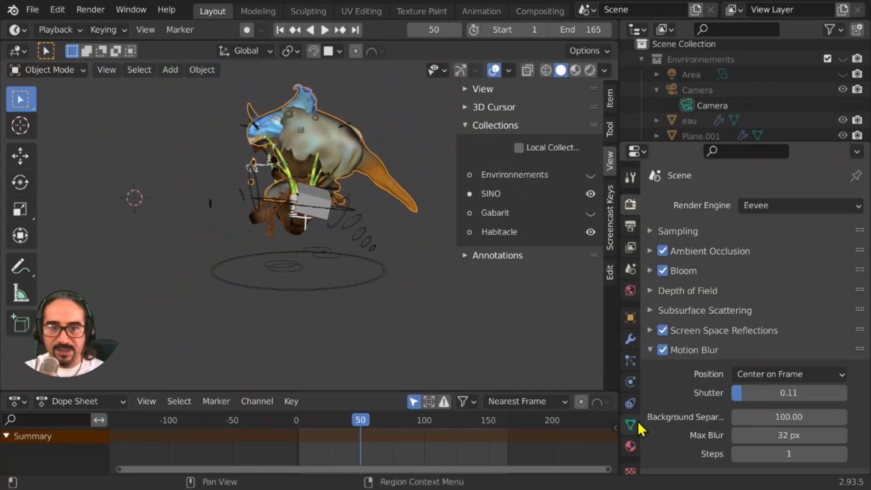
click(631, 382)
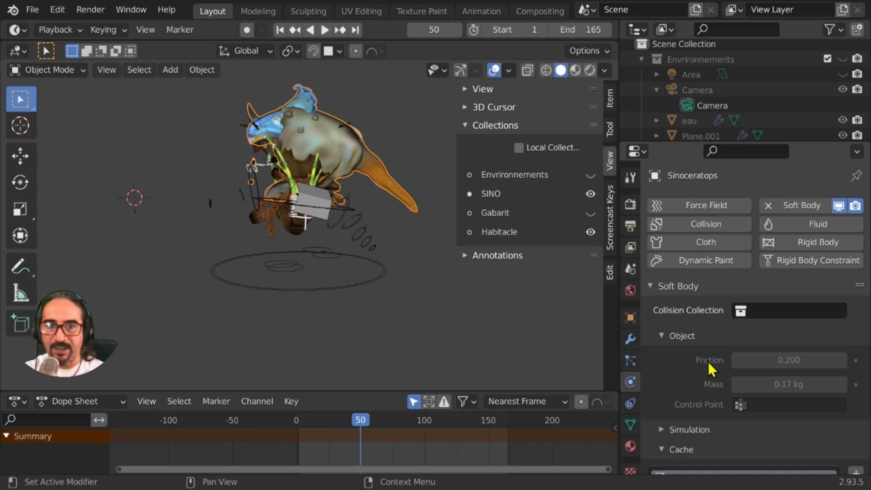
scroll(709, 362, down, 10)
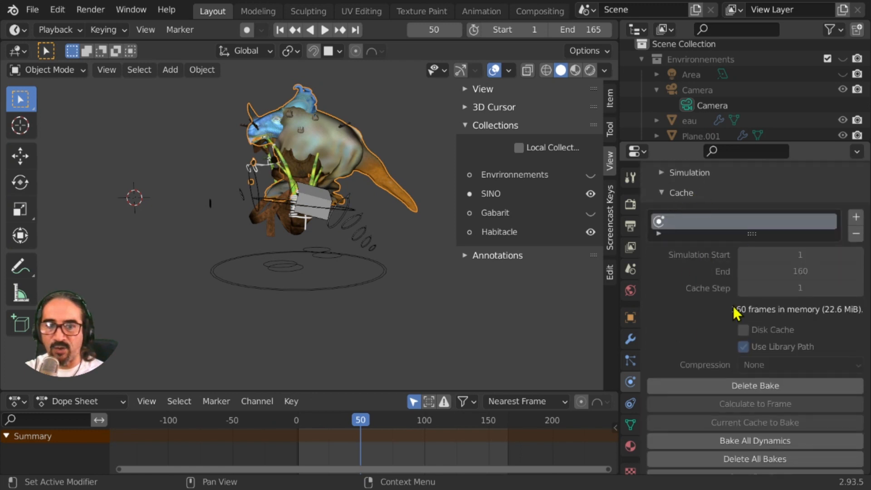
scroll(736, 314, down, 5)
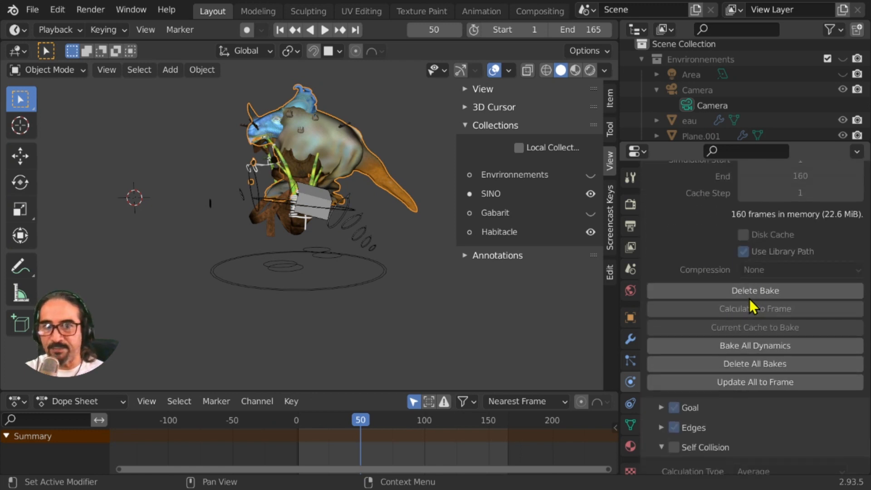
click(765, 291)
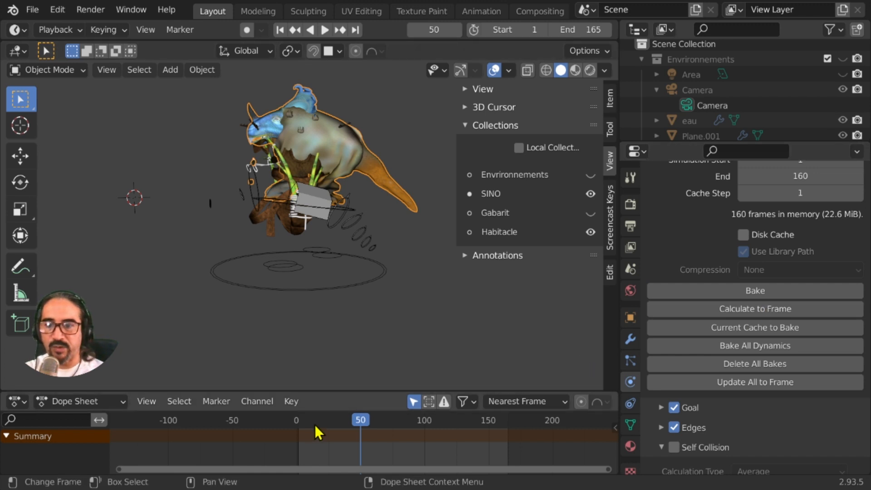
- Replay the animation from the start to about frame 51, then return the timeline to frame 0
drag(315, 425, 285, 427)
key(space)
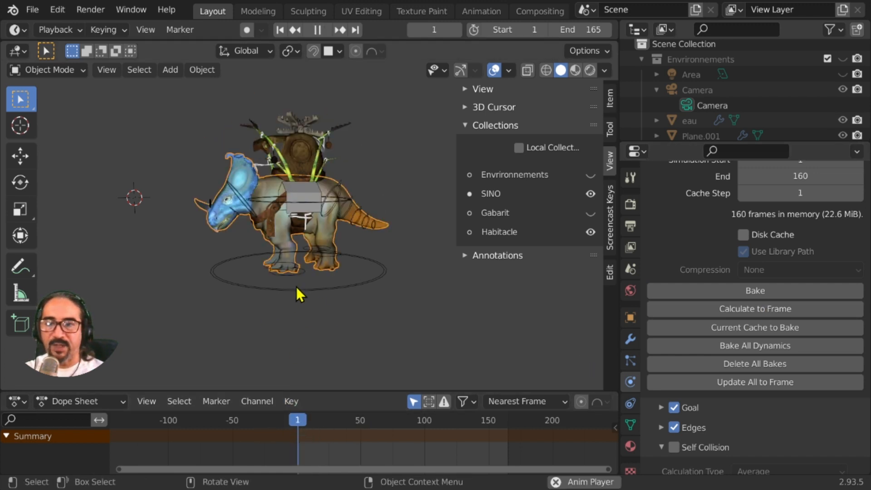
key(space)
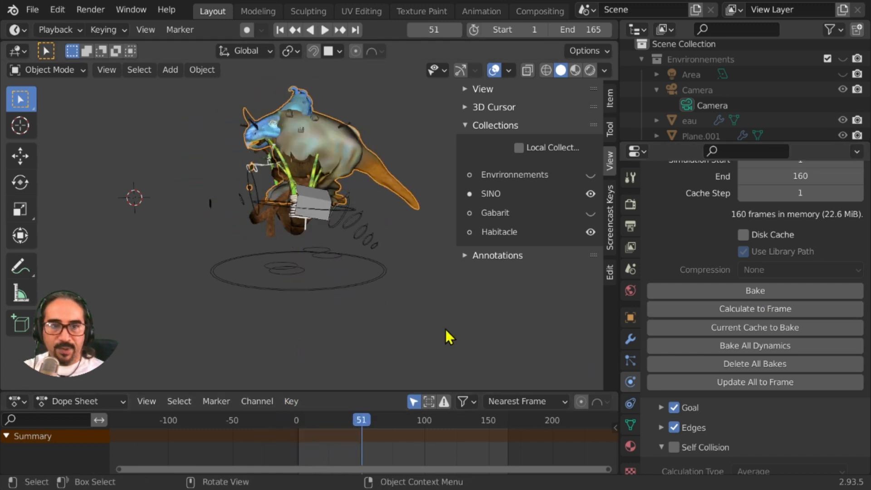
mouse_move(312, 424)
mouse_down()
mouse_move(256, 424)
mouse_move(297, 424)
mouse_up()
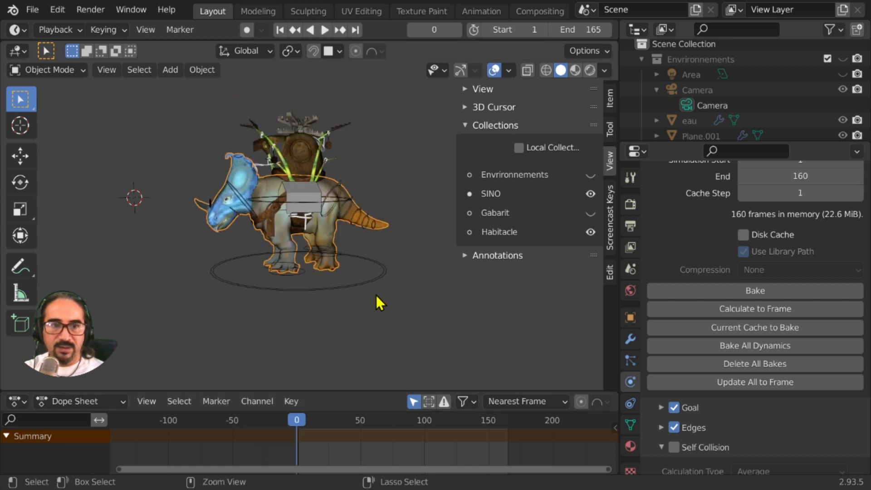
click(729, 291)
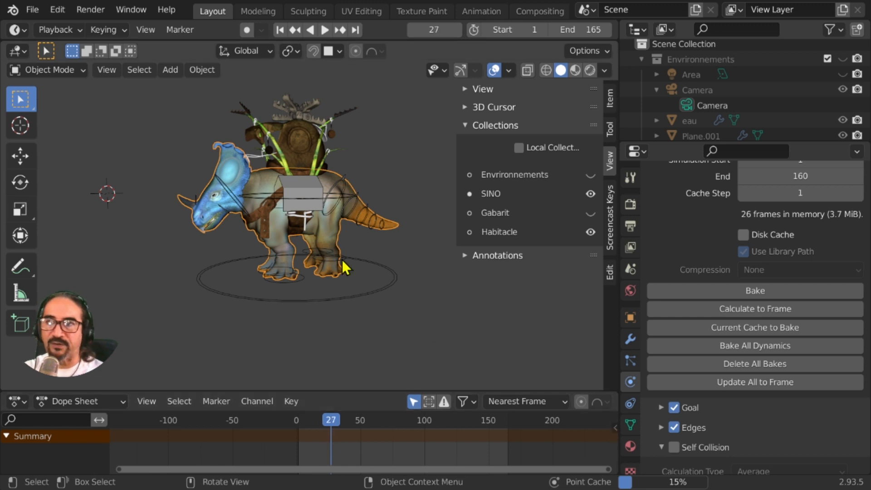
key(Escape)
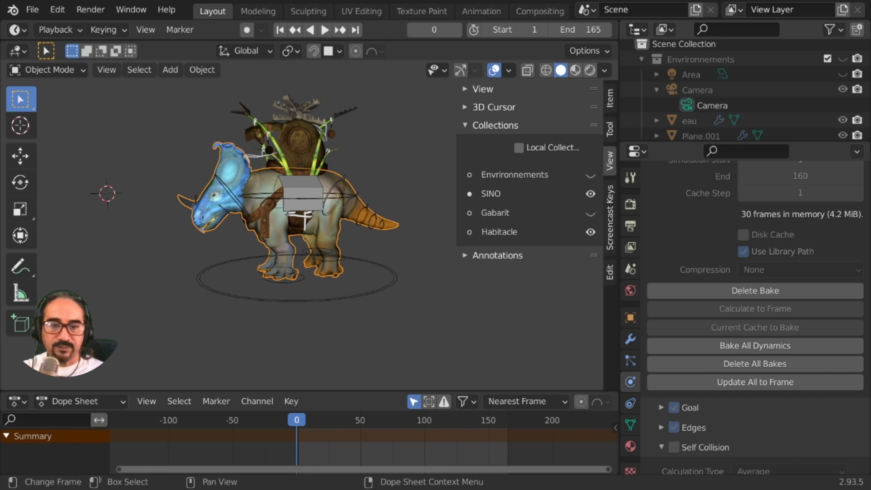
middle_drag(275, 312, 347, 268)
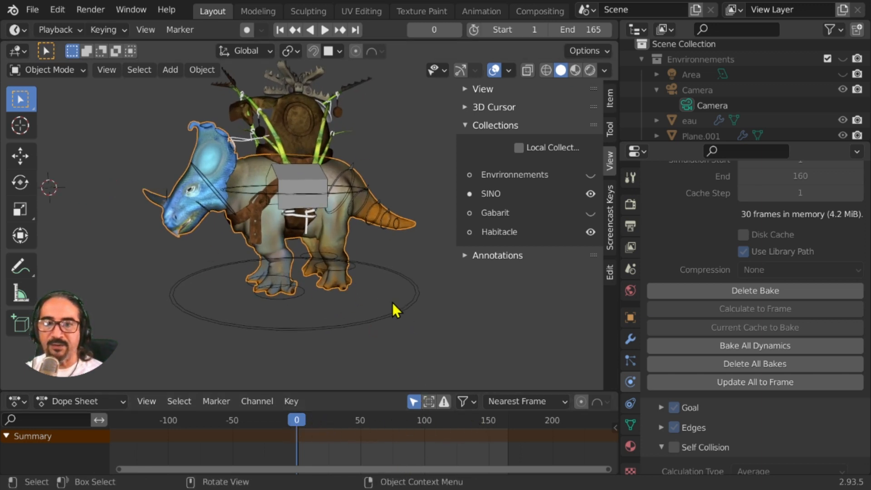
click(756, 292)
- Disable the Sinoceratops mesh's soft body simulation in the viewport while keeping it enabled for rendering
middle_drag(379, 293, 346, 286)
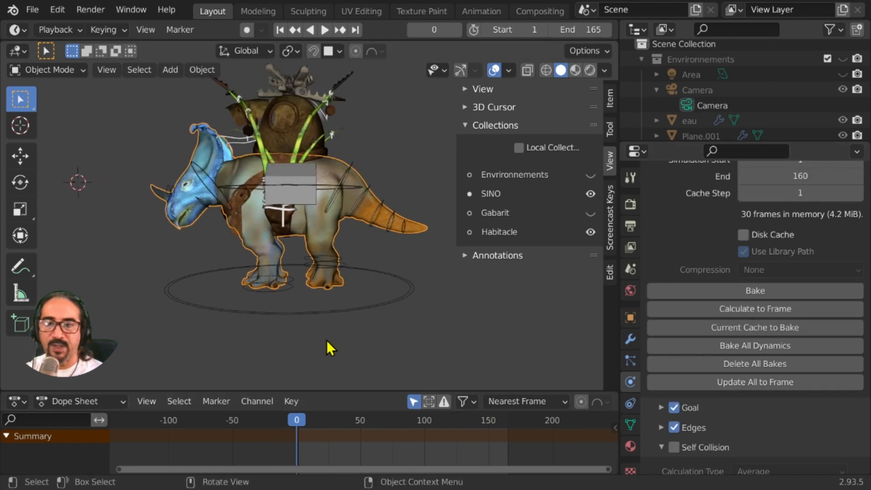
scroll(726, 290, up, 10)
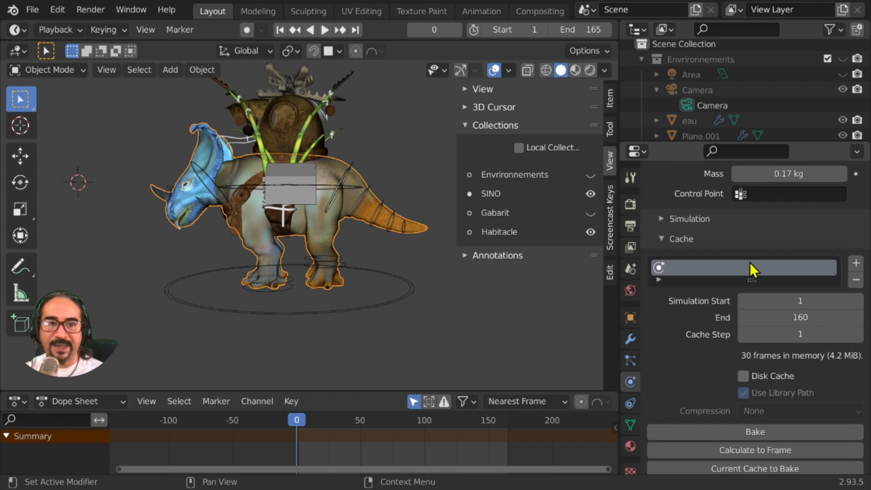
scroll(738, 330, up, 5)
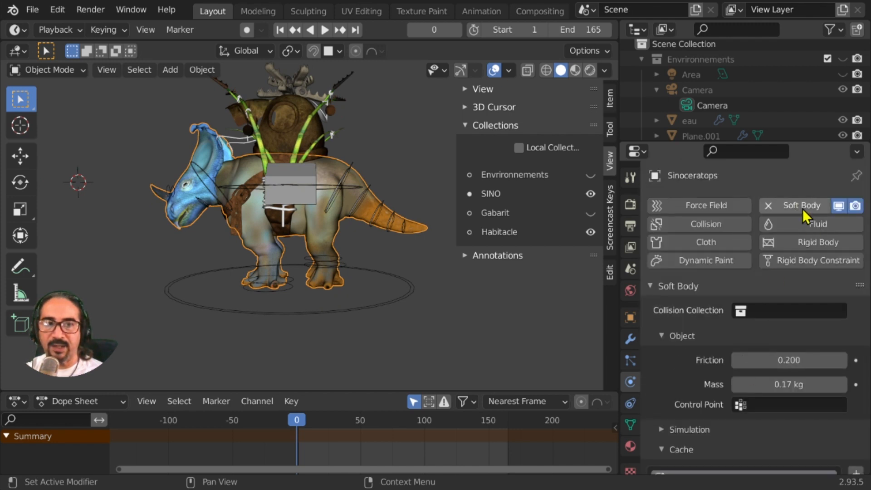
click(840, 206)
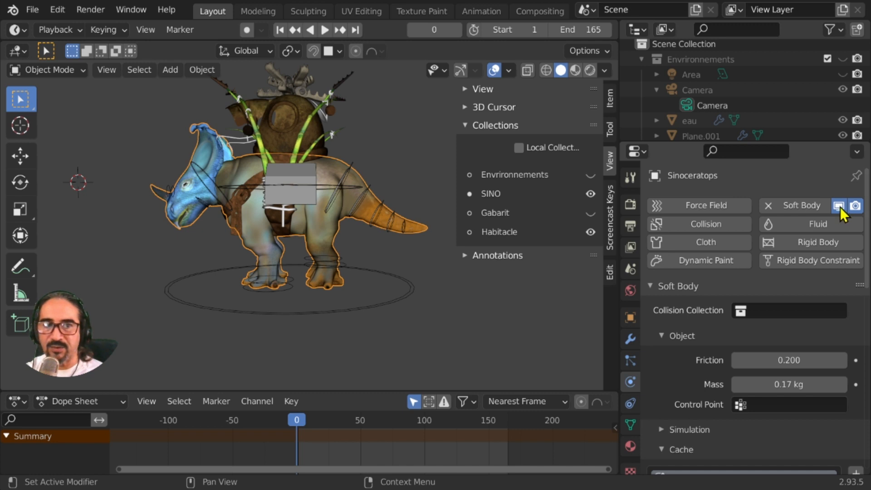
middle_drag(303, 357, 490, 249)
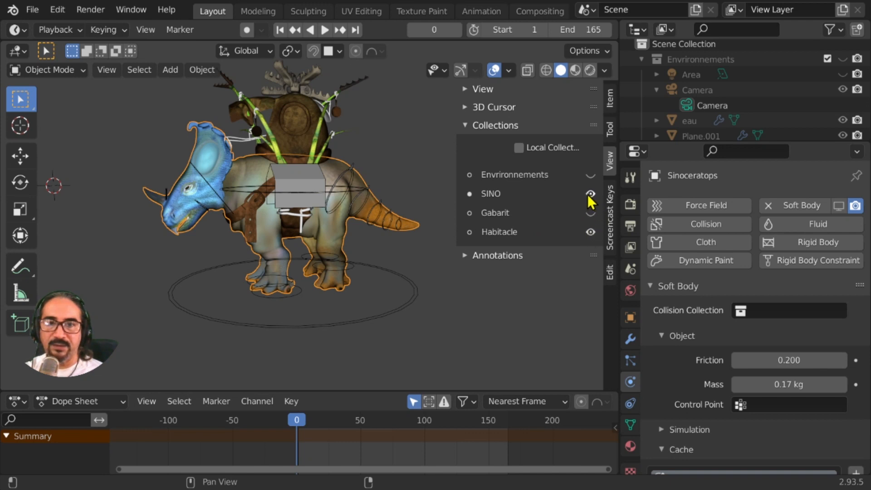
- Display only the Gabarit and Habitacle collections and move the dinosaur's armature to the SINO collection
ctrl+click(591, 213)
click(590, 232)
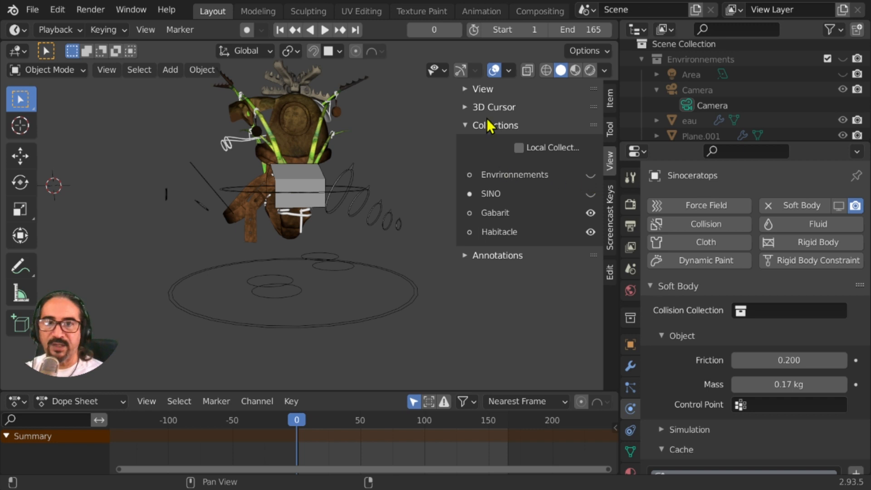
click(342, 268)
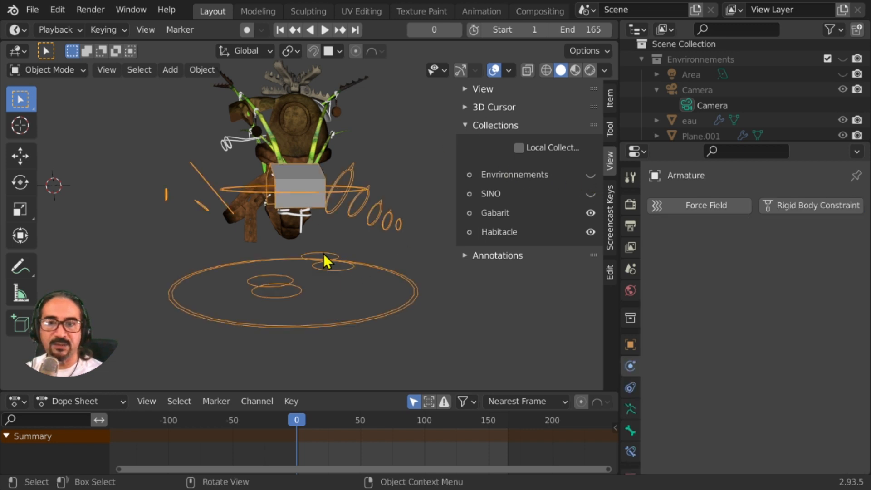
key(m)
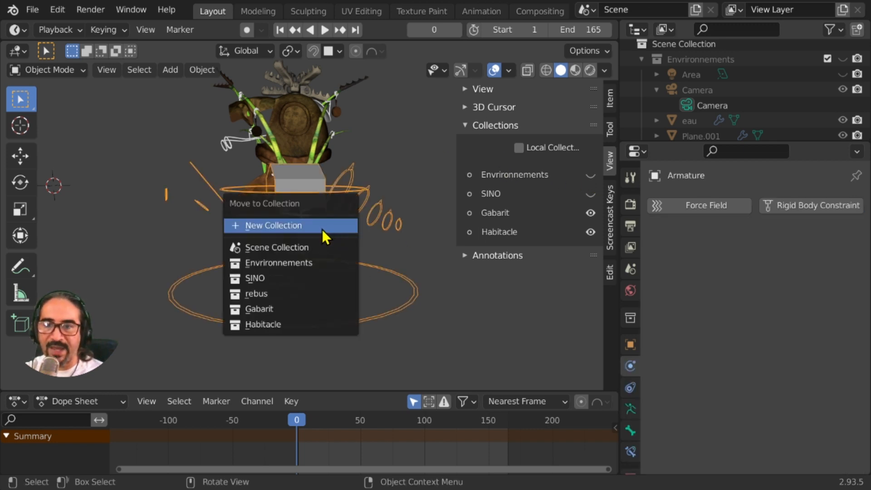
click(246, 278)
- Turn on the Screencast Keys display in the viewport
mouse_move(311, 244)
middle_down()
mouse_move(299, 249)
mouse_move(363, 248)
mouse_move(323, 257)
middle_up()
click(611, 221)
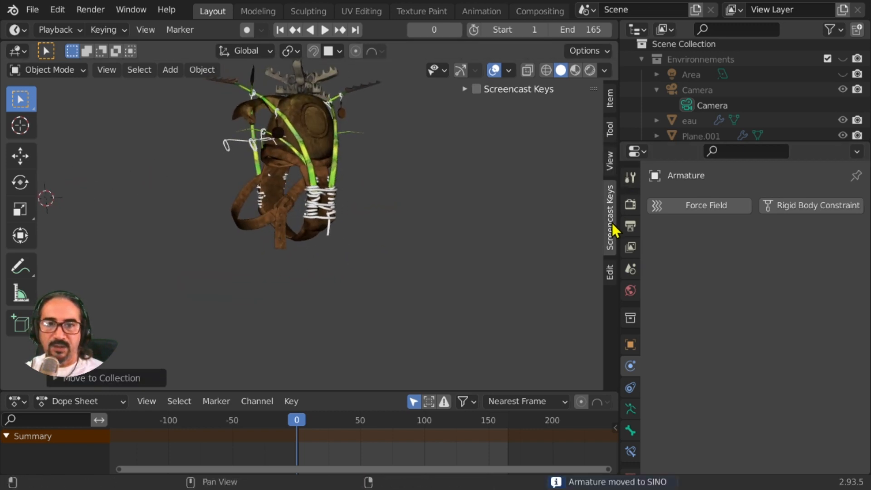
click(477, 89)
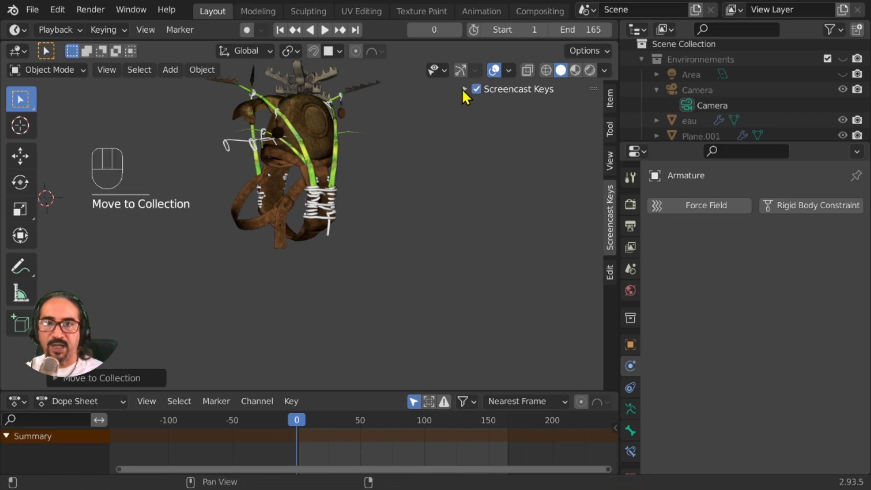
- Select the wide leather harness band that the white ropes wrap around beneath the habitacle
middle_drag(305, 241, 318, 224)
shift+middle_drag(318, 224, 386, 233)
middle_drag(386, 232, 347, 235)
click(341, 247)
click(340, 208)
click(328, 235)
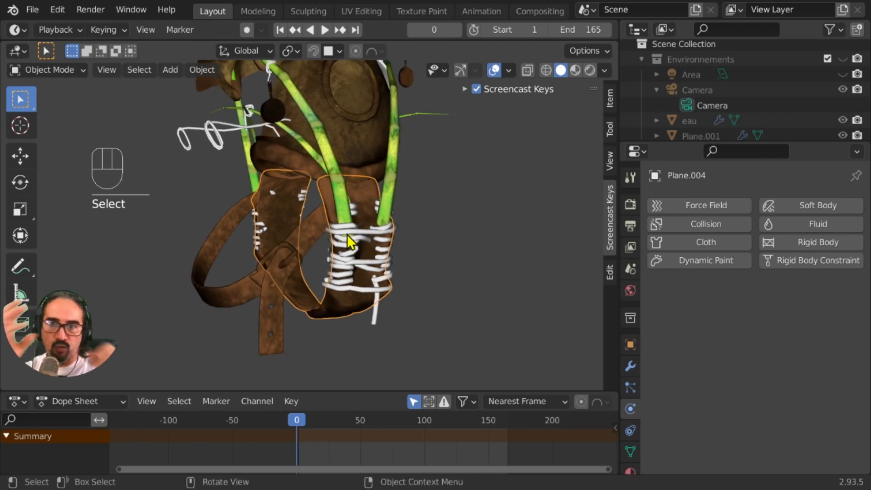
- Check the Mirror modifier's settings on the wide leather harness band and apply the modifier
click(631, 366)
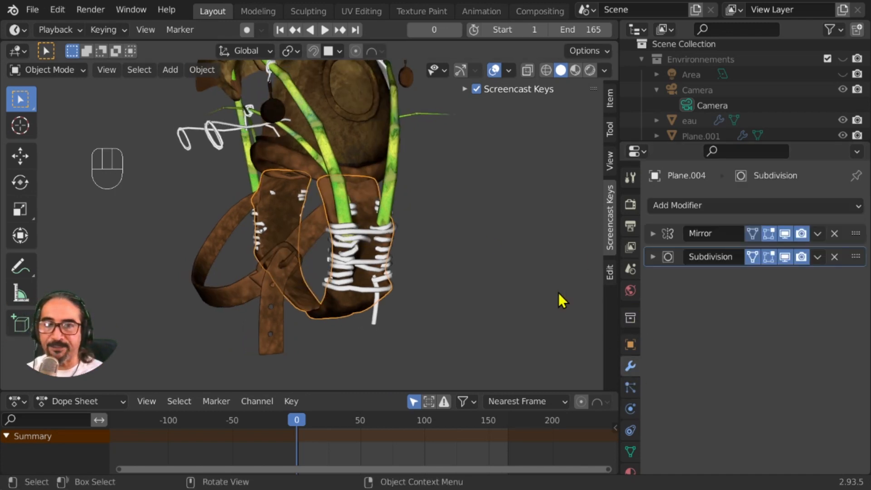
middle_drag(559, 293, 303, 292)
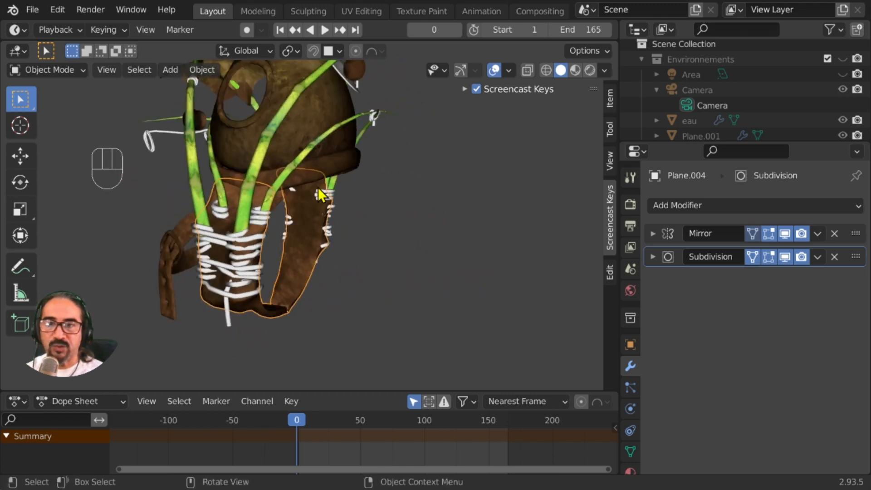
click(653, 234)
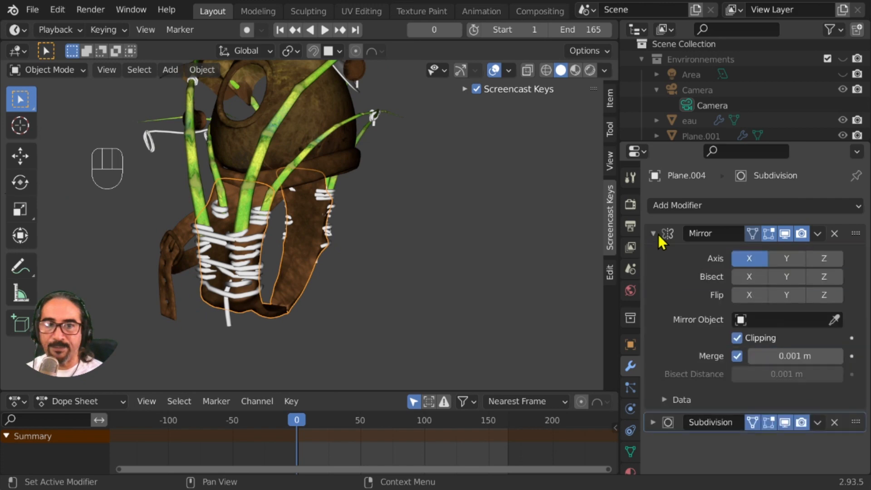
middle_drag(377, 299, 319, 299)
scroll(313, 300, up, 6)
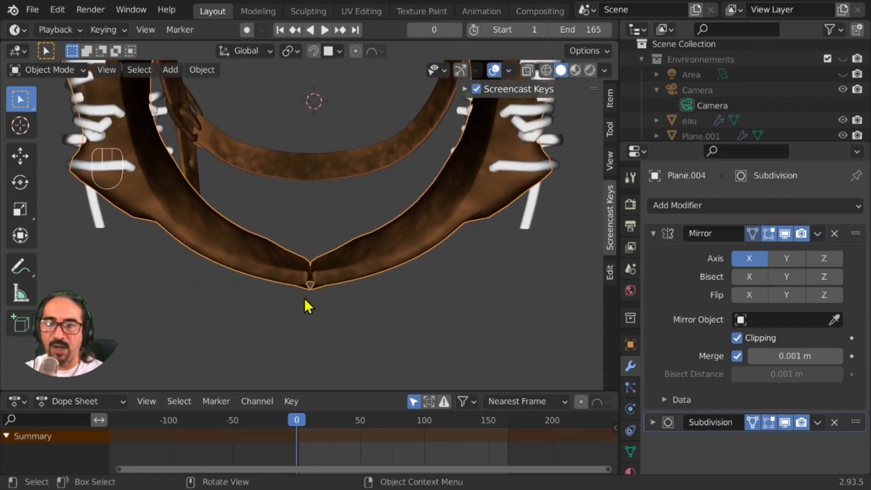
click(653, 233)
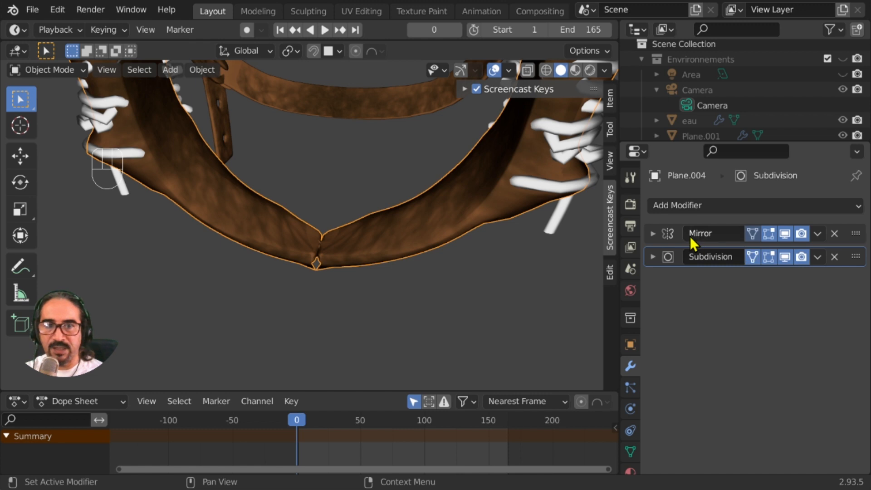
key(ctrl+a)
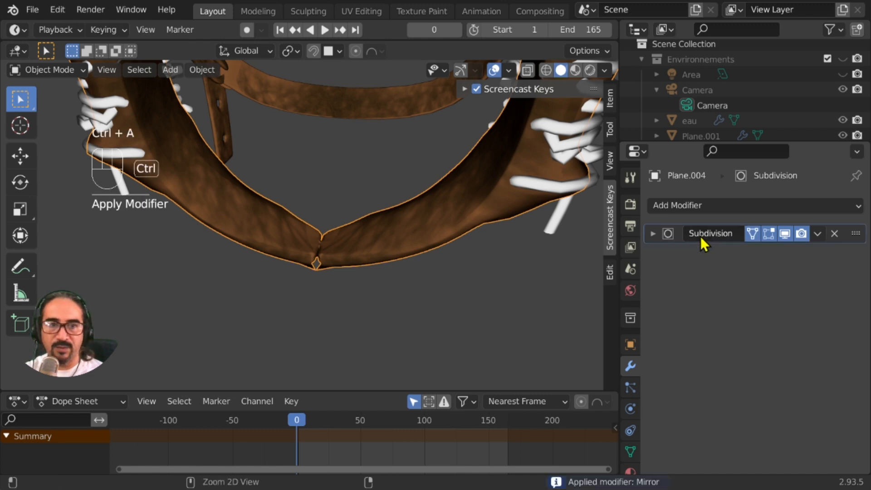
- Examine the Subdivision modifier's levels on the wide harness band
click(817, 234)
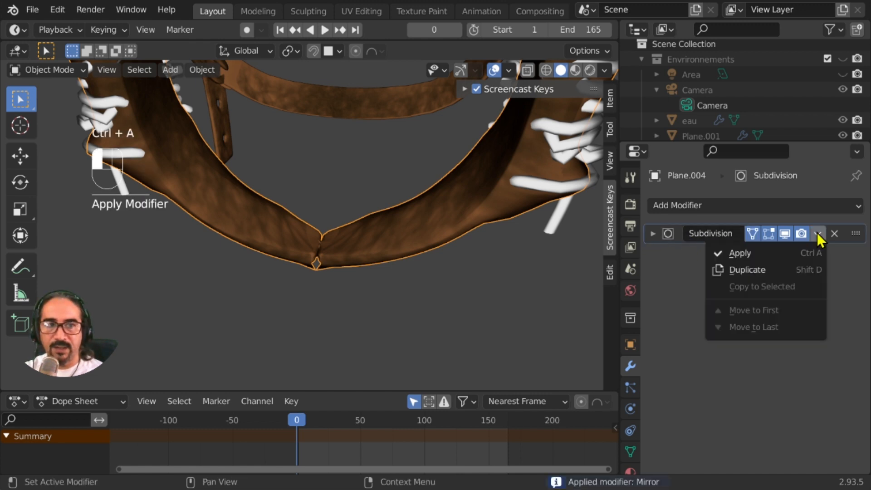
click(741, 253)
middle_drag(358, 281, 351, 227)
click(350, 227)
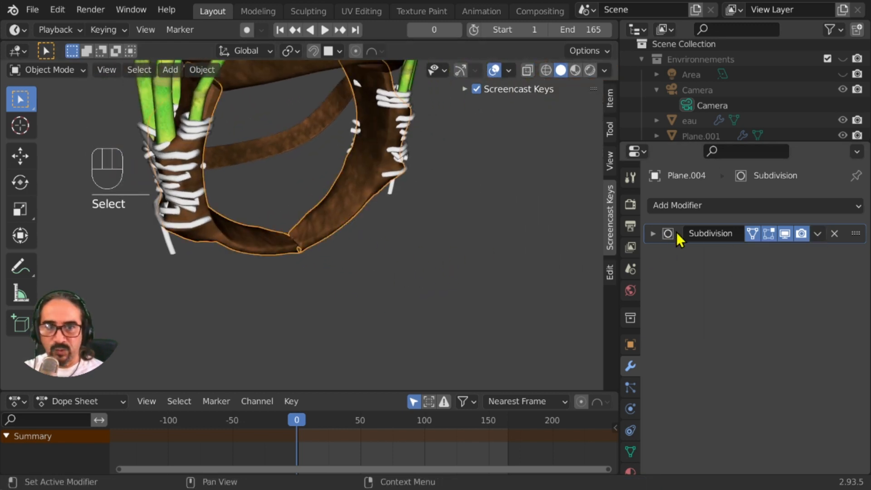
click(653, 233)
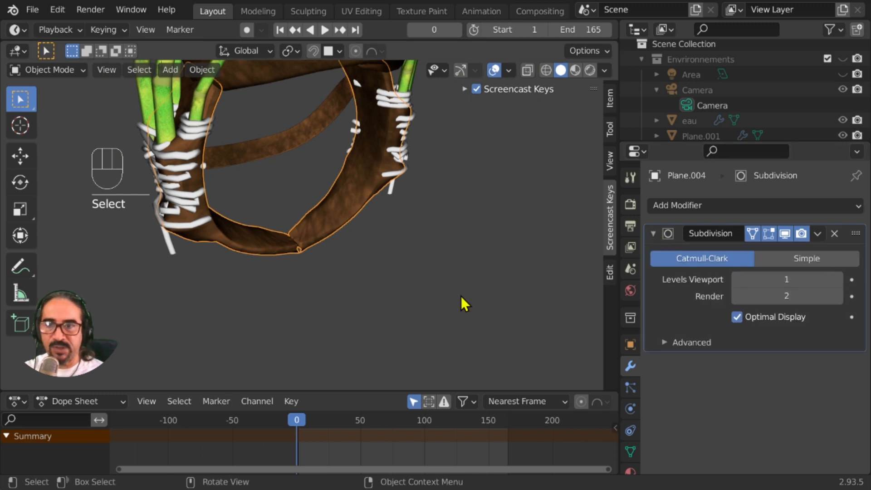
- Select the narrow buckled strap in front of the harness and apply its Solidify modifier
middle_drag(463, 304, 307, 279)
click(343, 270)
ctrl+click(347, 283)
click(307, 279)
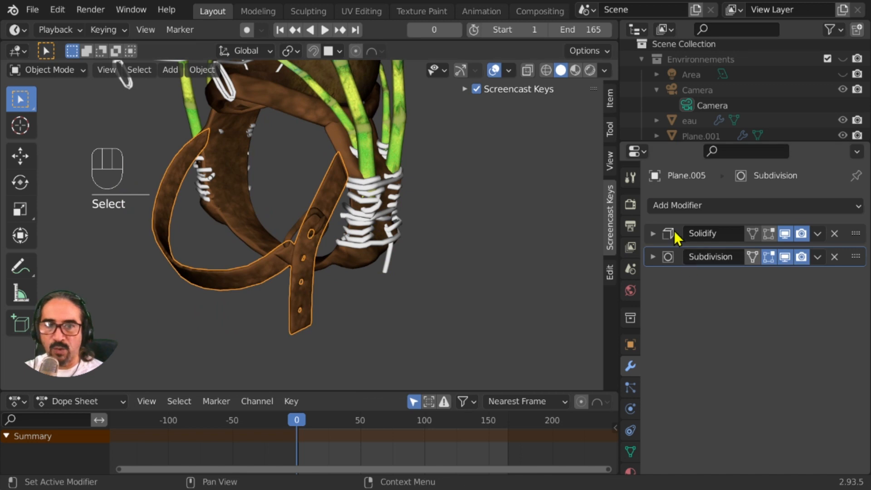
click(653, 234)
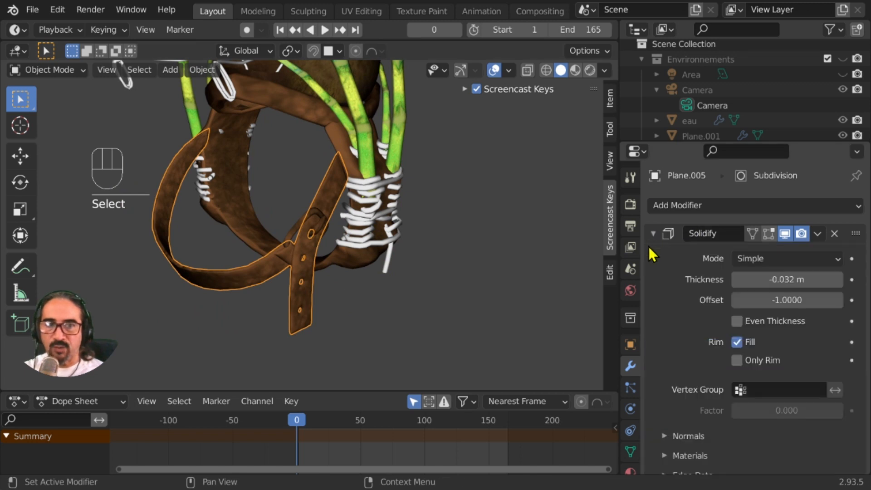
click(818, 233)
click(741, 255)
- Examine the white ropes lashed around the harness and check the long lower rope's geometry in Edit Mode
middle_drag(349, 274, 375, 213)
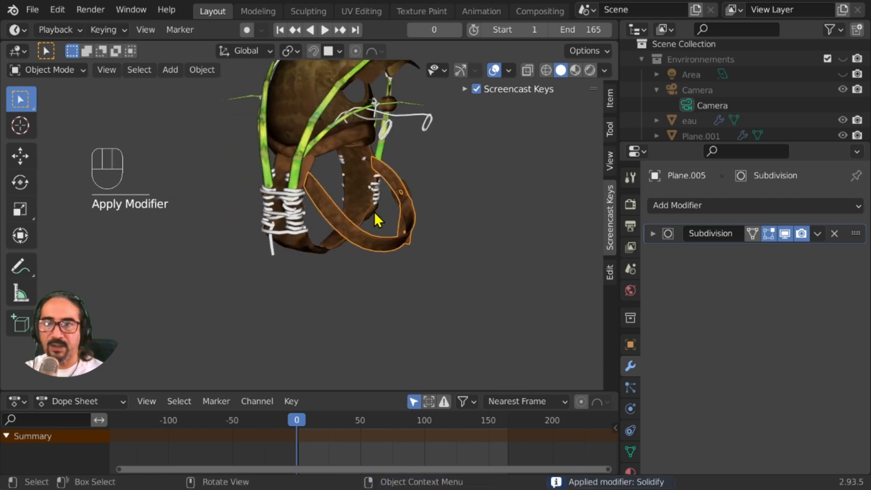
click(296, 220)
ctrl+middle_drag(352, 246, 226, 201)
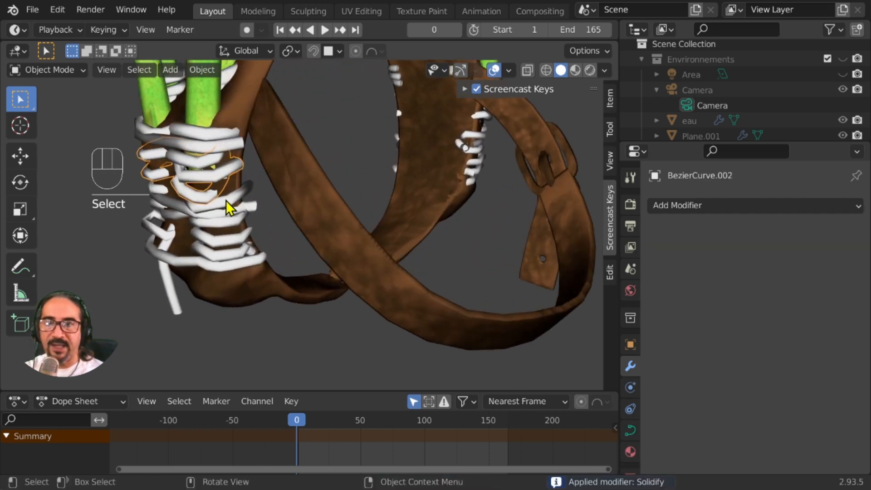
click(224, 204)
middle_drag(350, 222, 393, 213)
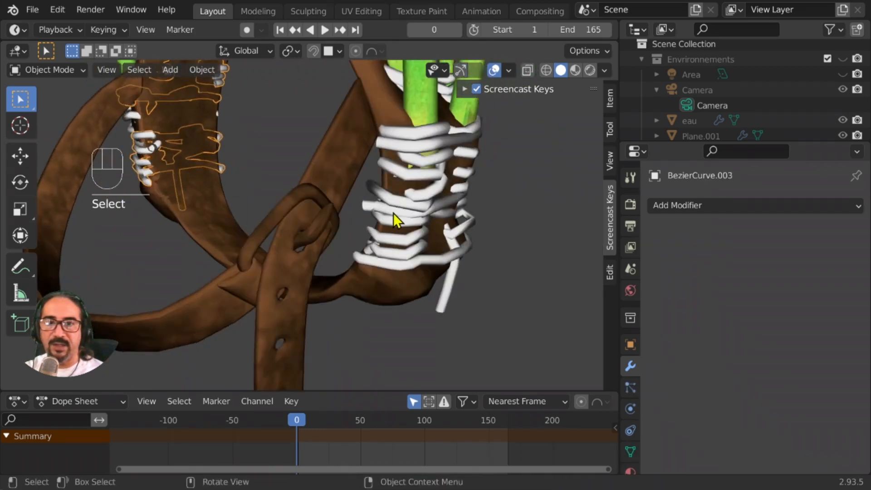
click(409, 223)
ctrl+middle_drag(446, 223, 441, 227)
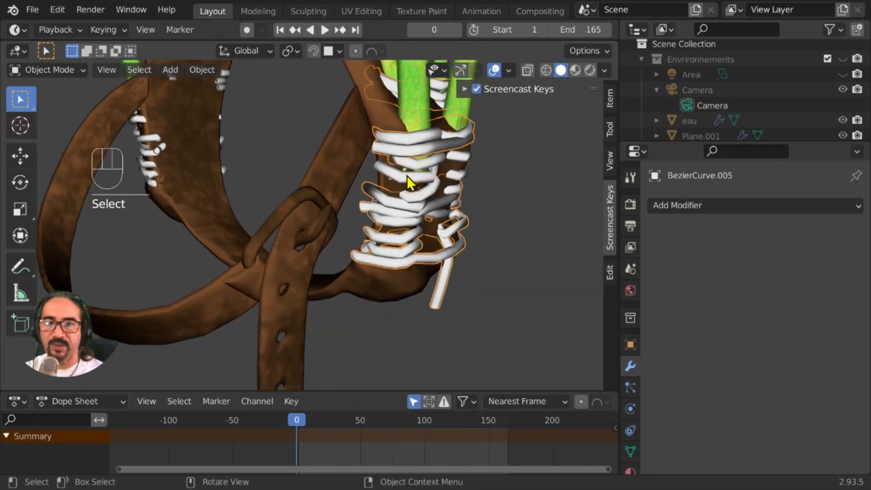
shift+click(414, 185)
middle_drag(422, 165, 364, 182)
shift+click(358, 138)
key(Tab)
scroll(377, 203, down, 3)
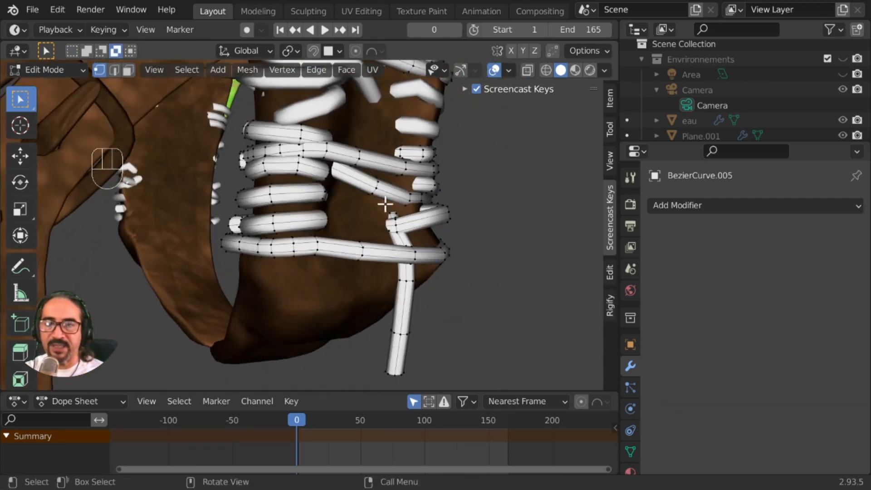
- Select the short rope looped just below the uppermost wraps and inspect its curve control points in Edit Mode
key(Tab)
click(320, 114)
key(Tab)
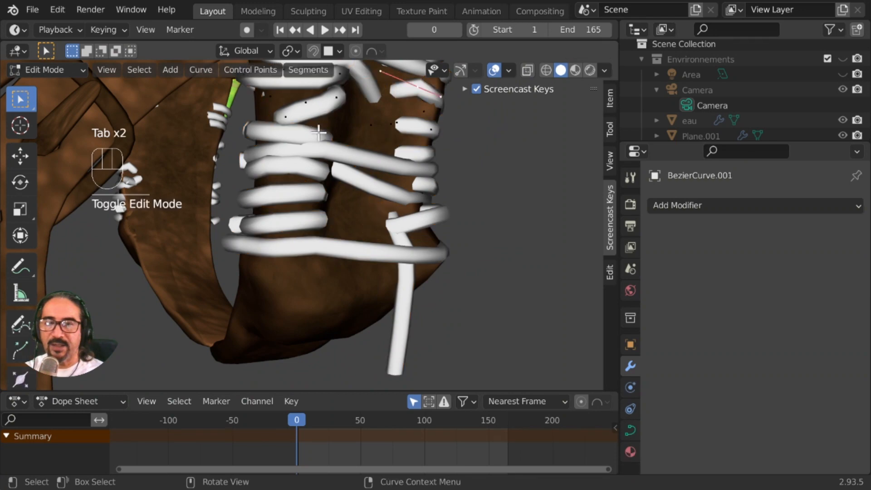
middle_drag(320, 132, 307, 174)
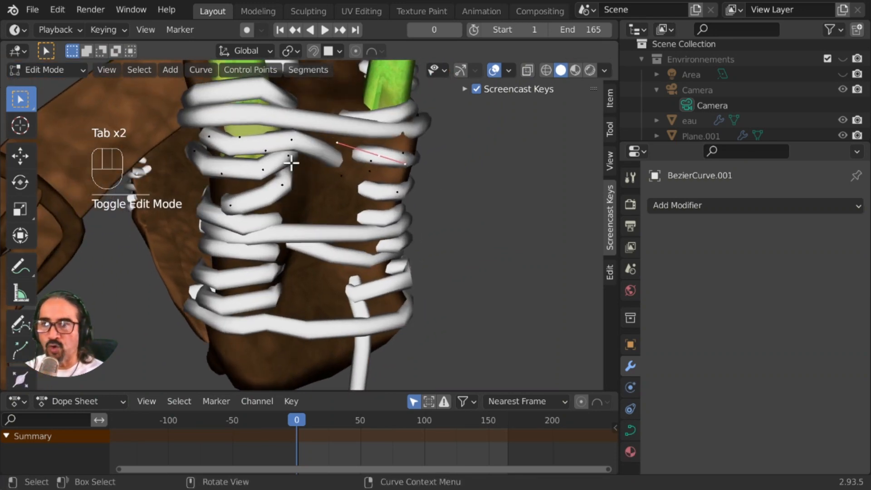
middle_drag(290, 145, 350, 161)
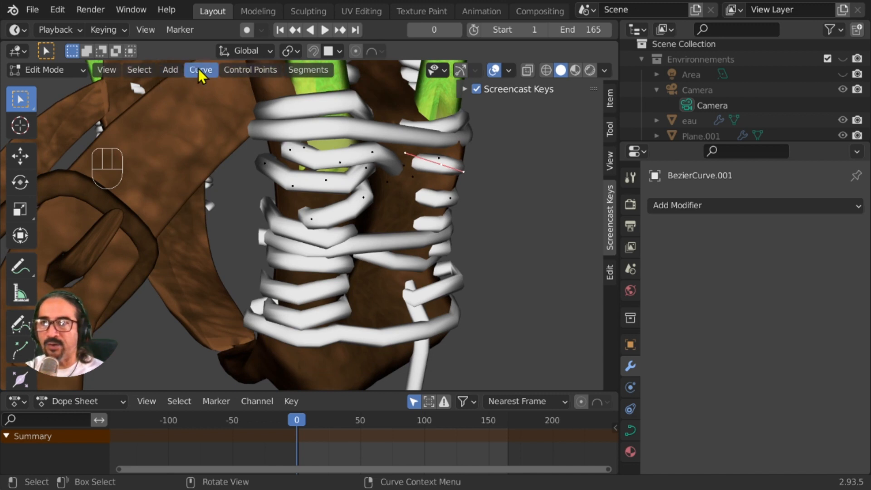
key(Tab)
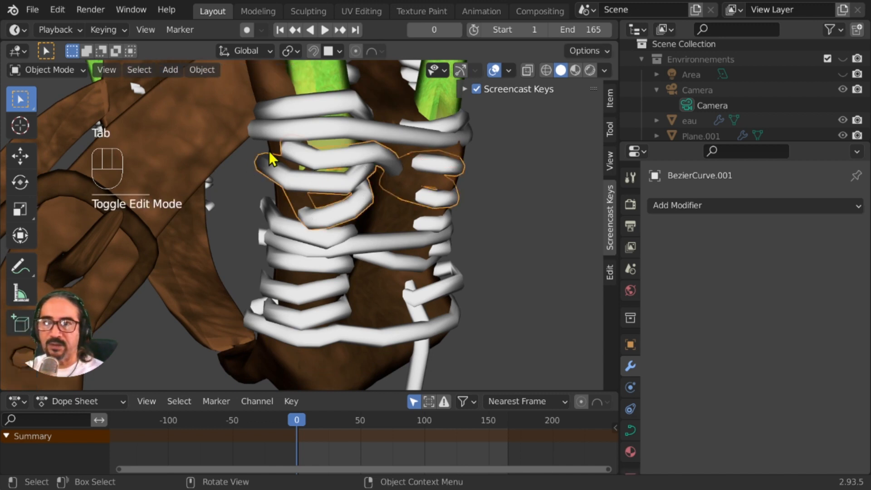
- Try converting the short looped rope curve to a mesh, and undo the conversion
click(203, 71)
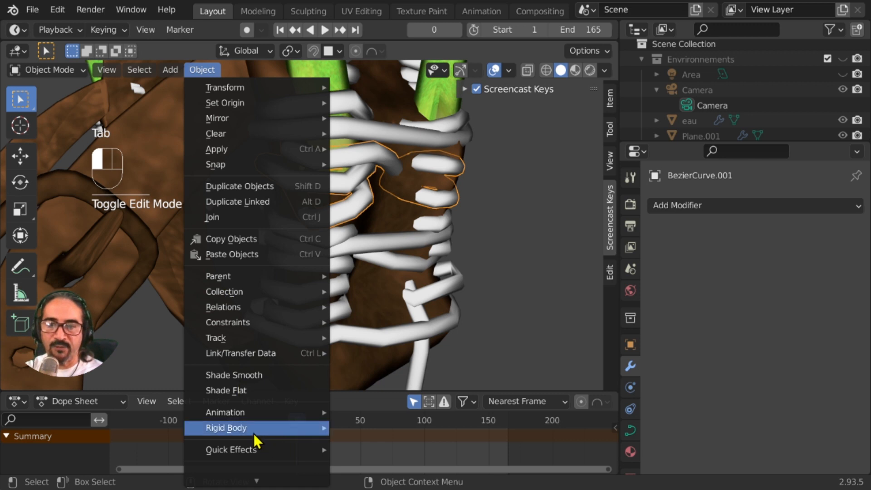
mouse_move(256, 482)
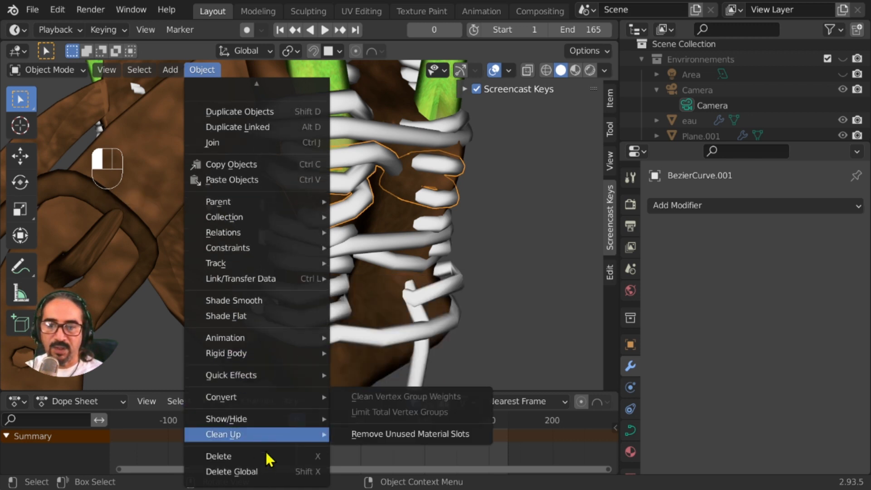
mouse_move(236, 397)
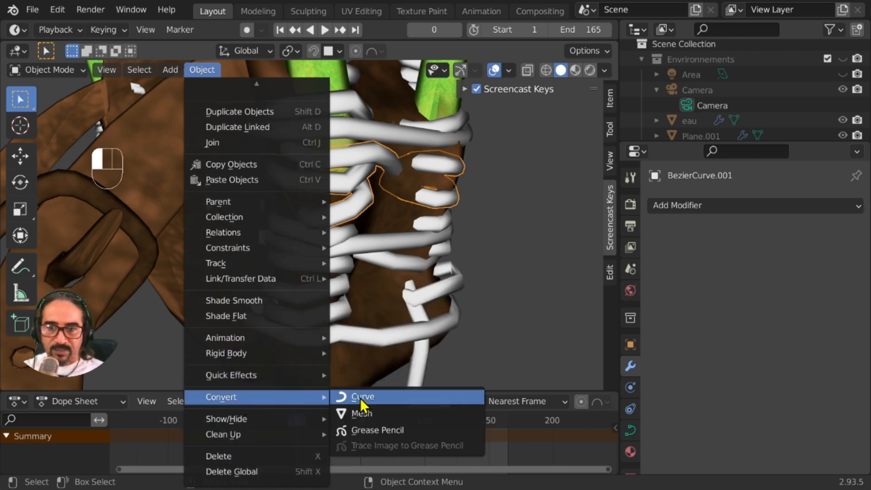
click(362, 414)
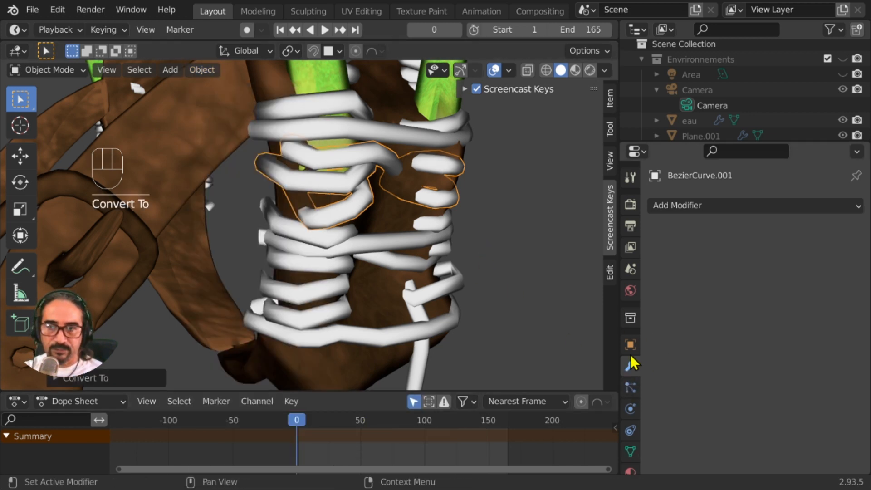
key(ctrl+z)
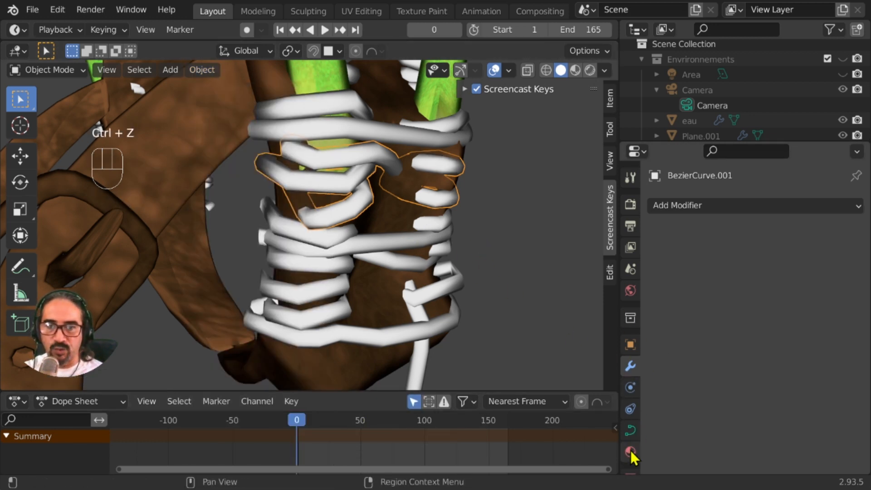
- Review the short looped rope's curve shape and bevel settings and set its preview resolution to 4
click(635, 408)
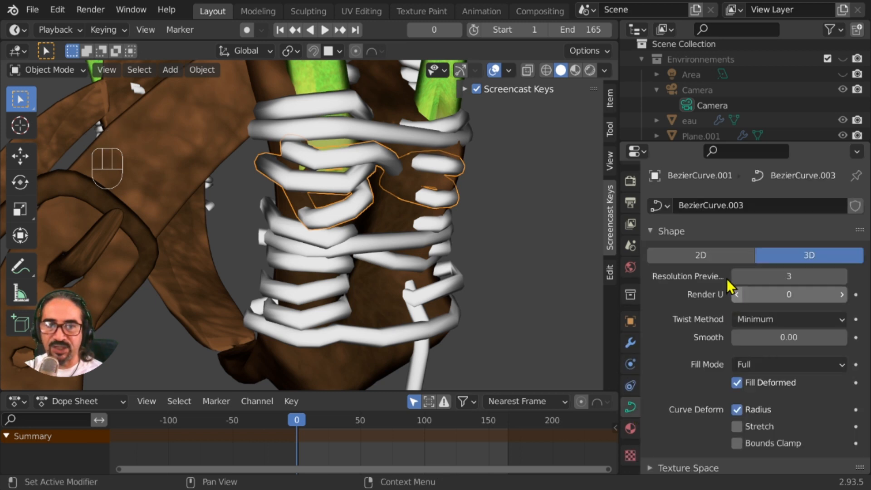
scroll(704, 318, down, 12)
scroll(699, 254, down, 4)
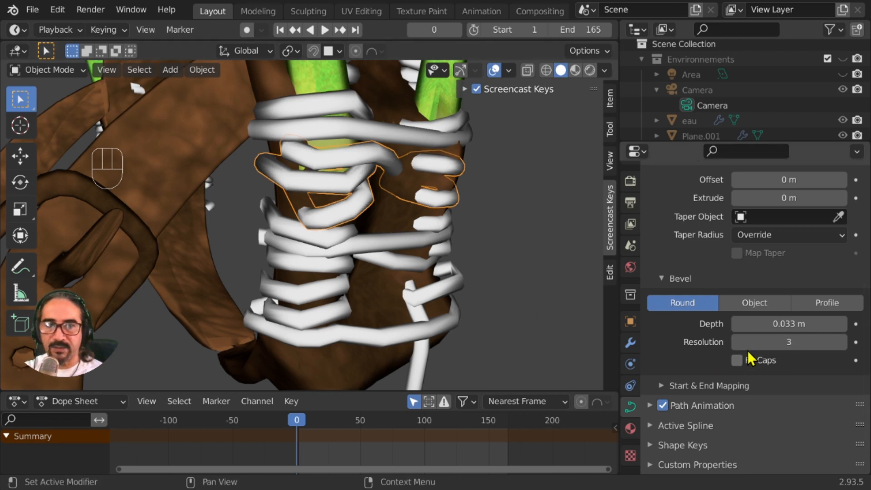
scroll(672, 241, up, 15)
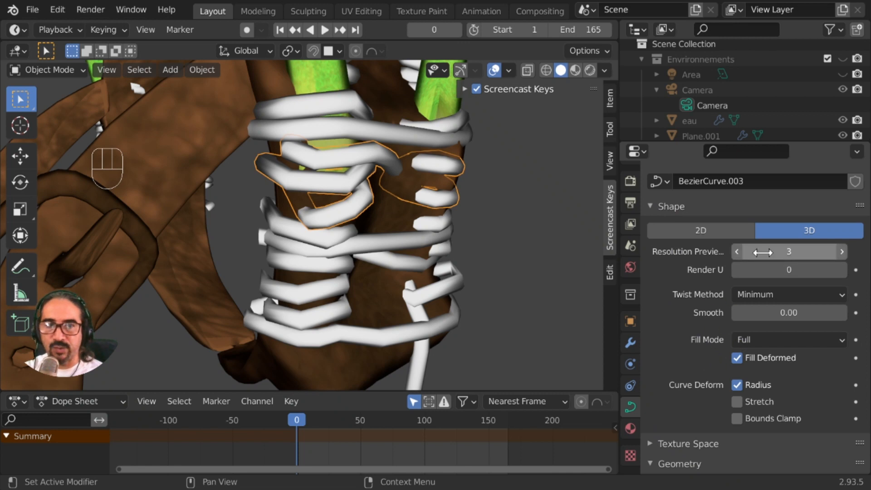
click(738, 252)
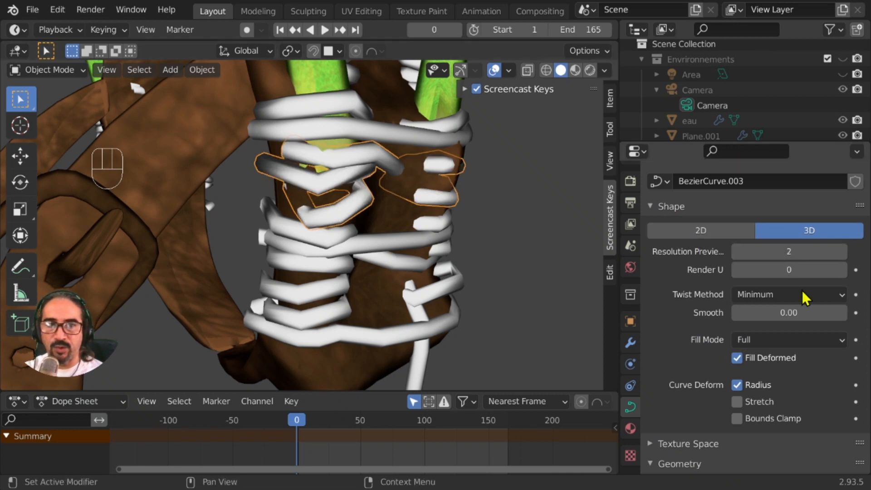
click(842, 253)
click(841, 253)
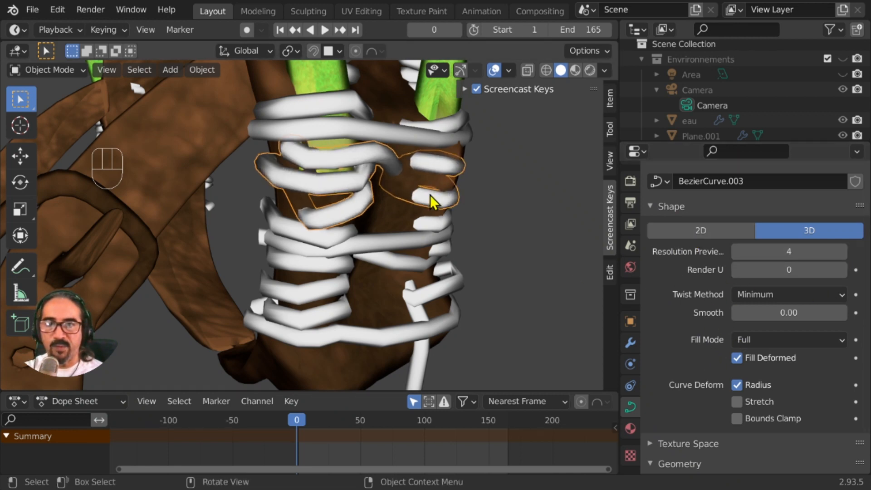
- Convert the short looped rope curve to a mesh and check its geometry in Edit Mode
scroll(441, 262, down, 3)
shift+middle_drag(401, 243, 392, 178)
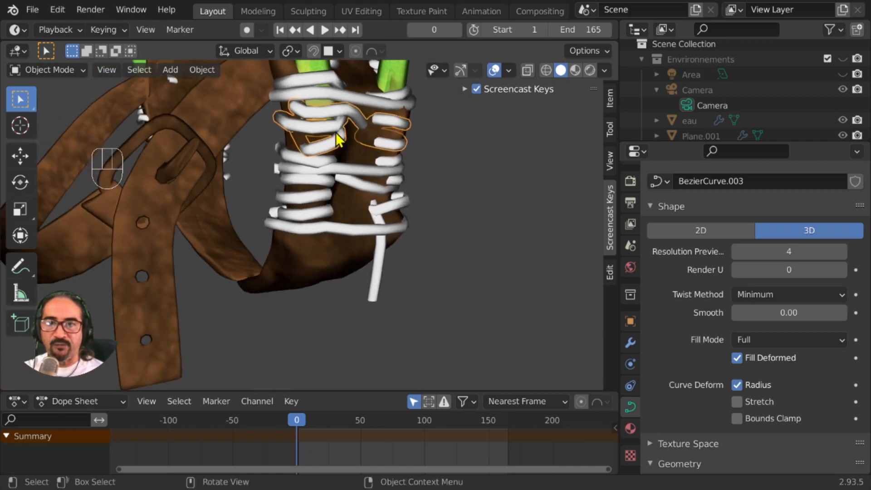
middle_drag(325, 193, 230, 80)
click(204, 68)
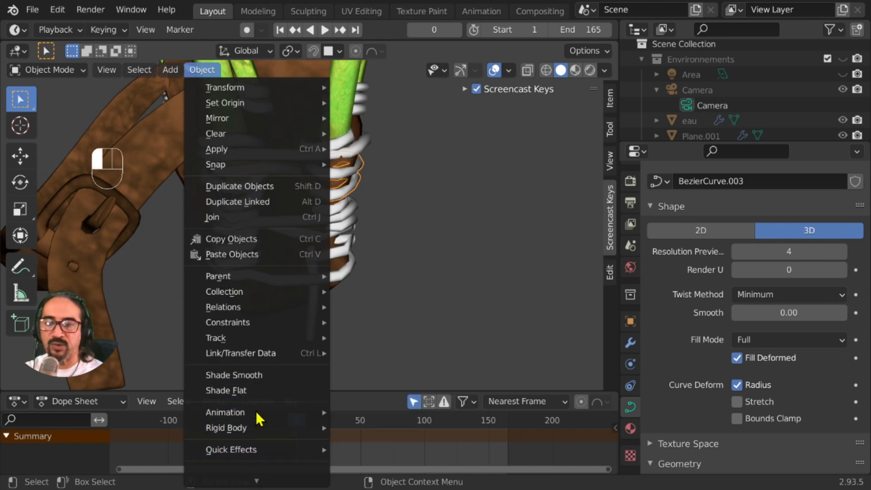
mouse_move(257, 482)
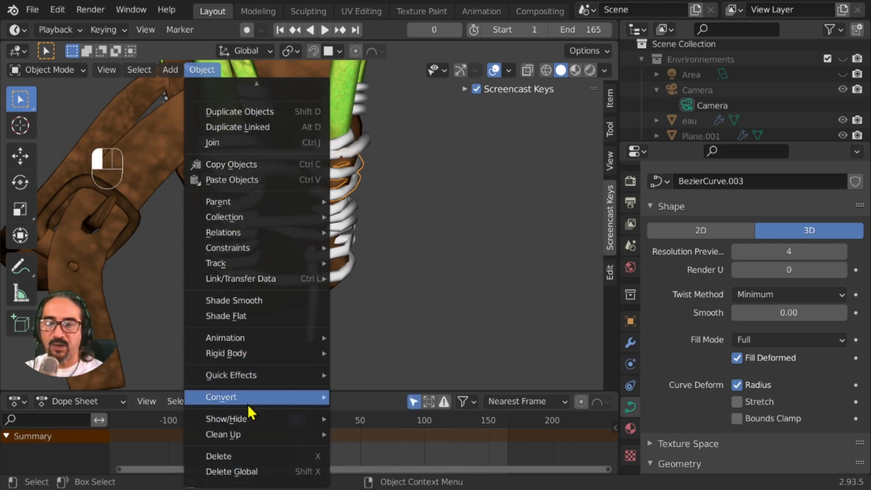
mouse_move(248, 400)
click(363, 414)
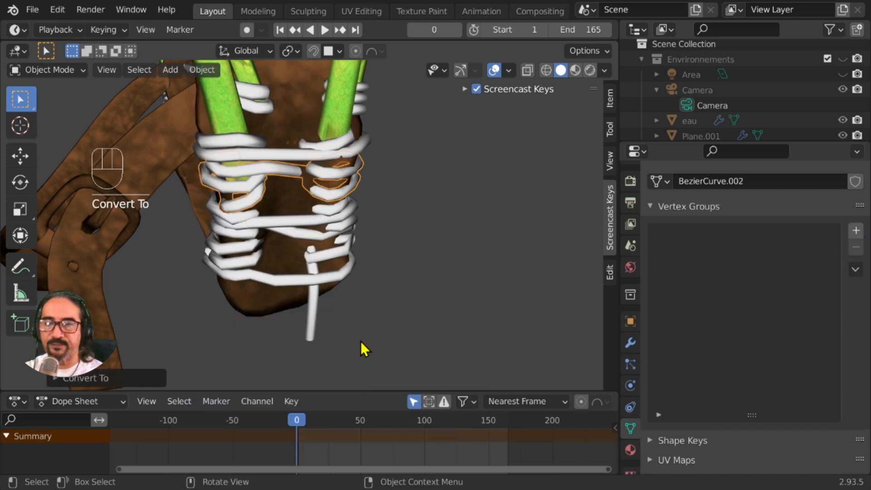
key(Tab)
middle_drag(308, 210, 369, 196)
key(Tab)
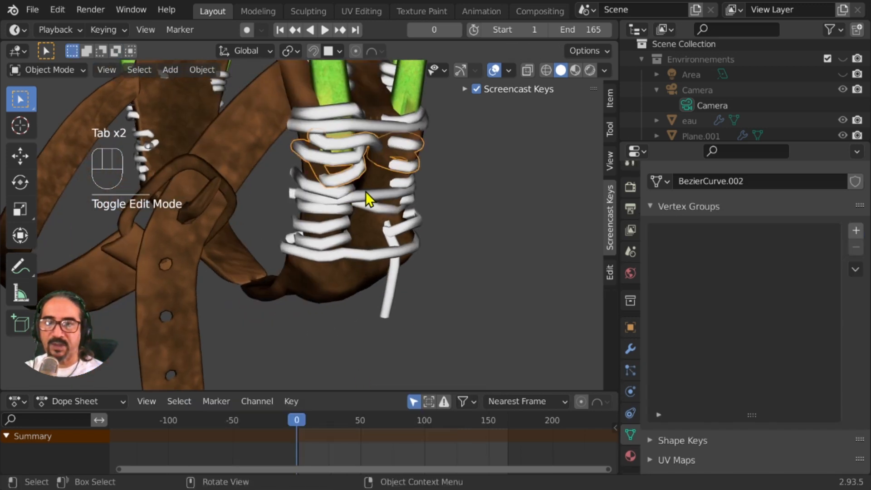
- Check the long lashing rope's mesh in Edit Mode and join it with the short looped rope mesh into one object
click(370, 217)
key(Tab)
key(Tab)
click(351, 121)
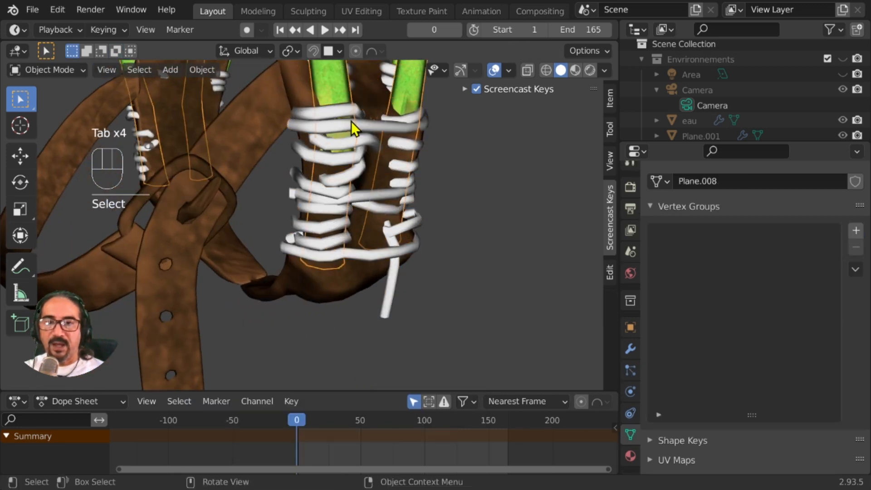
click(345, 117)
key(Tab)
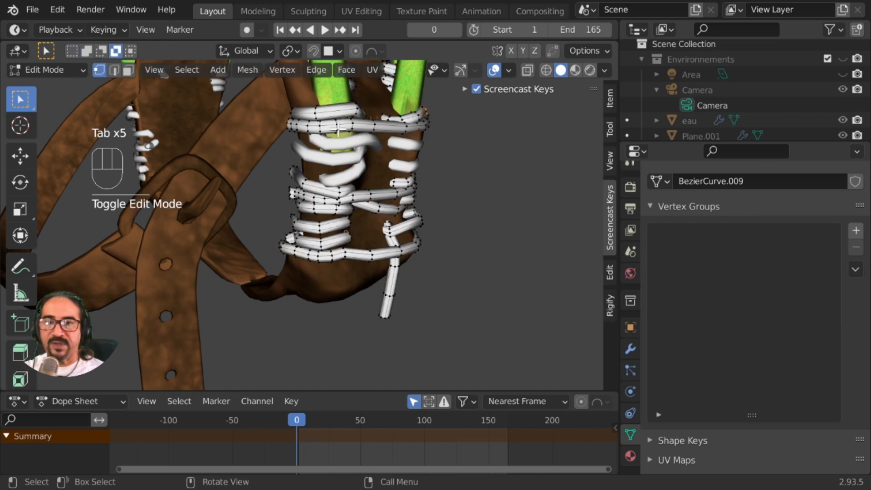
key(Tab)
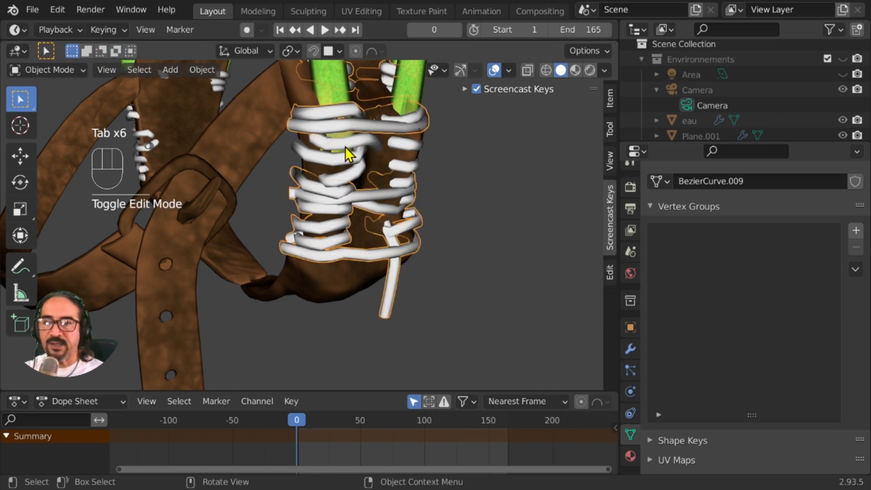
shift+click(349, 154)
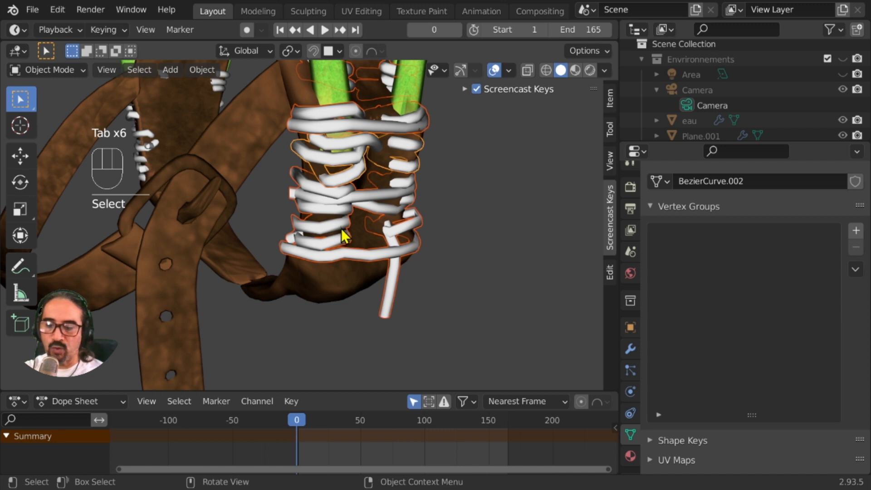
key(ctrl+j)
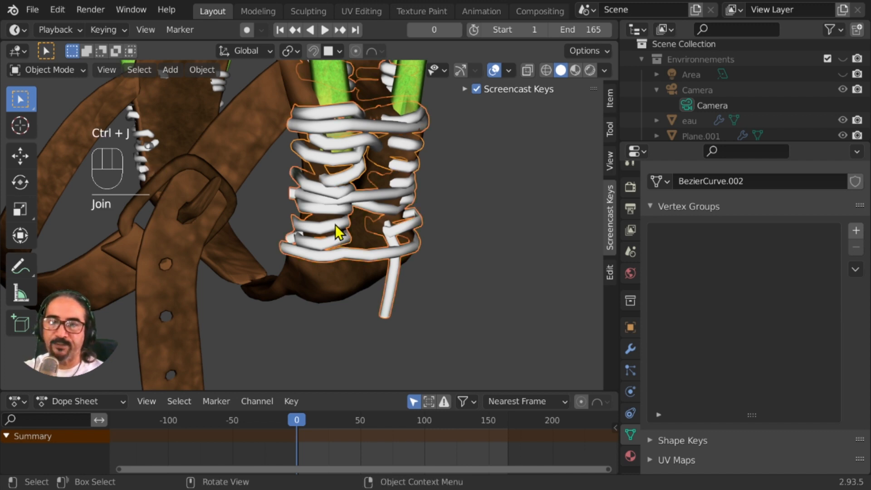
- Join the rope lashings on both sides to the wide leather base strap and test-move the joined piece
middle_drag(337, 234, 299, 204)
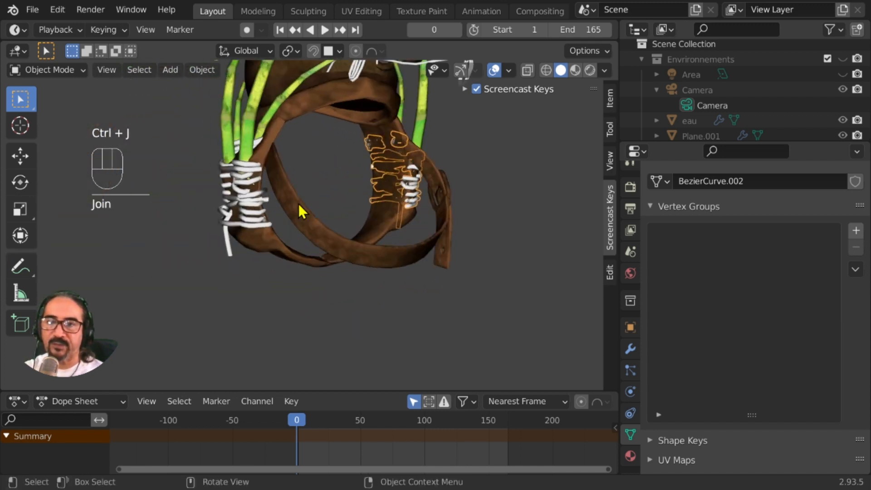
click(254, 209)
mouse_move(246, 224)
ctrl+middle_down()
mouse_move(271, 212)
mouse_move(254, 222)
ctrl+middle_up()
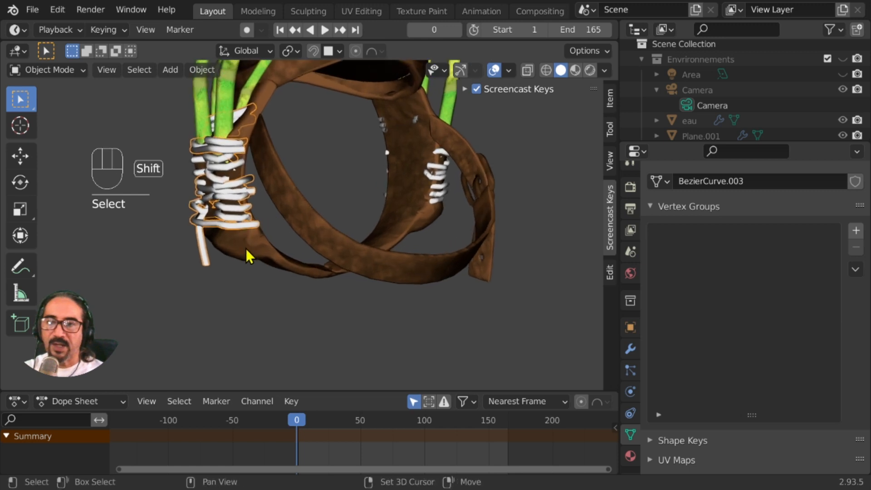
shift+click(246, 249)
middle_drag(319, 236, 359, 186)
click(358, 202)
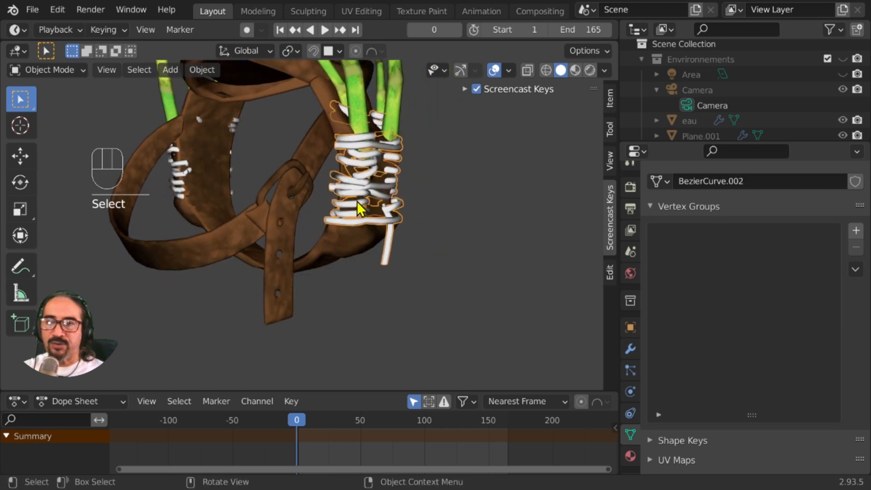
shift+click(177, 181)
shift+click(325, 250)
middle_drag(360, 255, 327, 226)
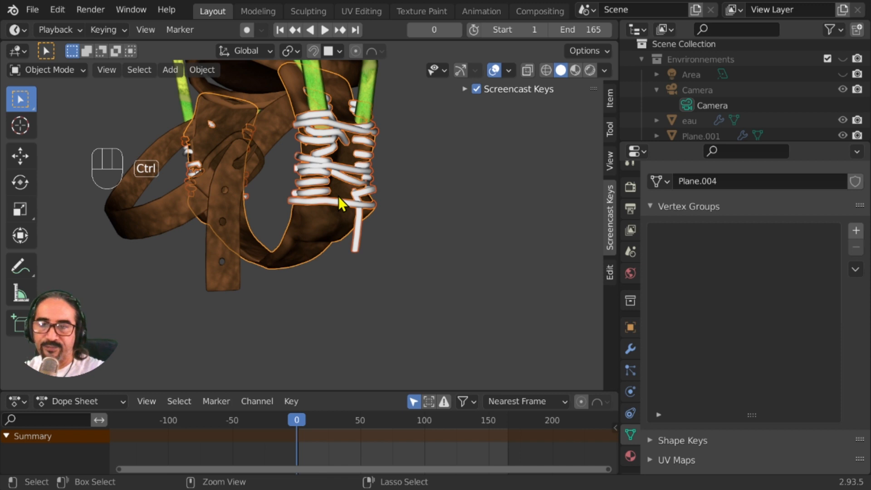
key(ctrl+j)
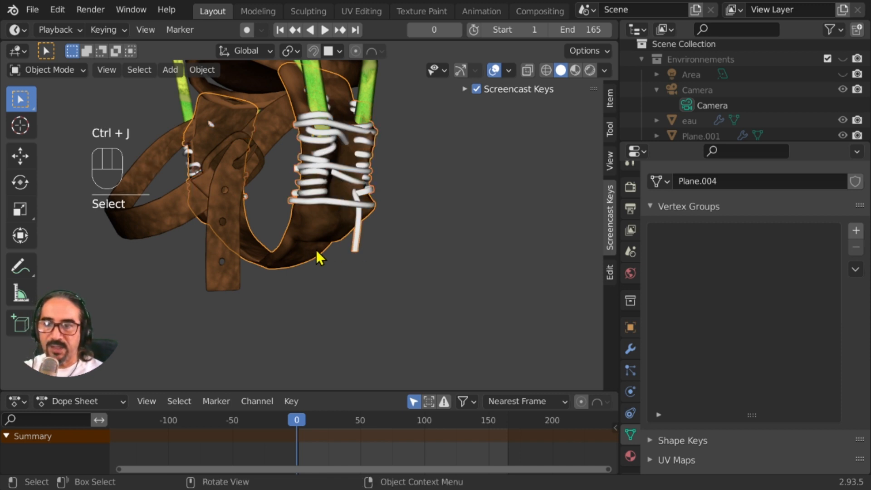
key(g)
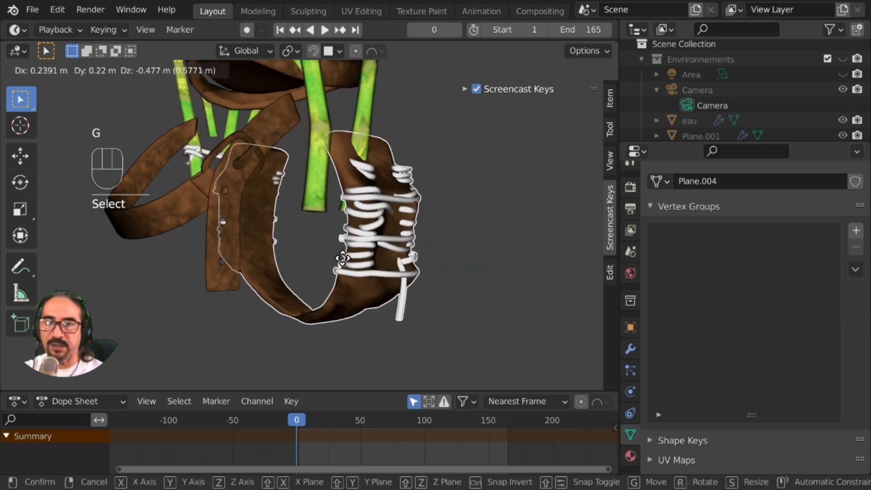
click(331, 263)
- Examine the modifiers on the bamboo poles and on the buckled leather belt
middle_drag(327, 224, 268, 236)
click(284, 150)
middle_drag(284, 150, 257, 189)
shift+middle_drag(281, 198, 361, 223)
click(343, 182)
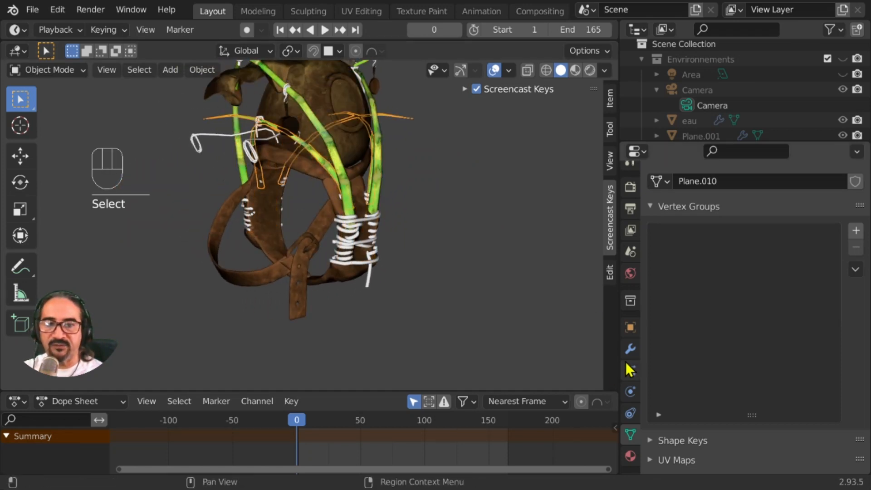
click(630, 349)
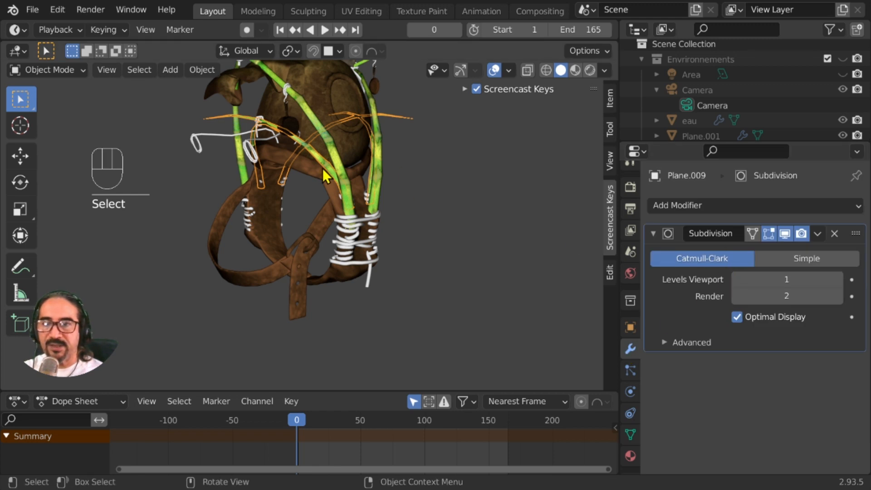
click(274, 278)
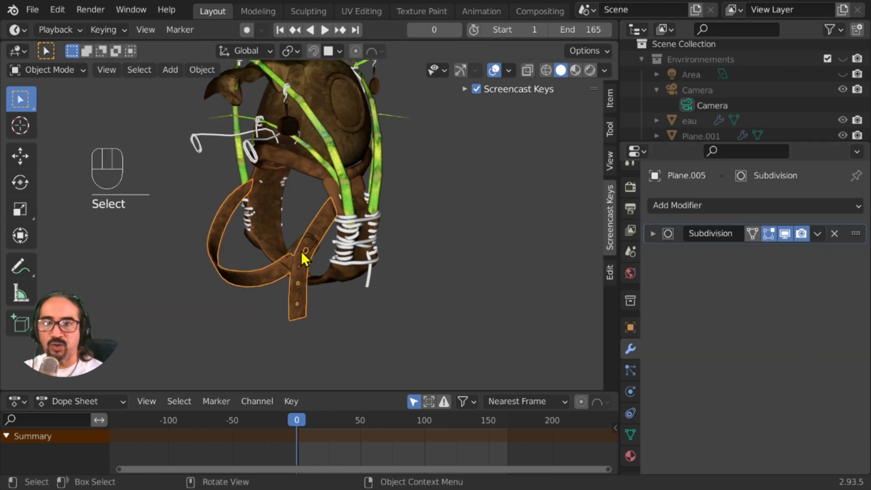
middle_drag(318, 246, 312, 220)
- Compare viewport subdivision levels on the leather buckle, set the level to 1 and apply its Subdivision modifier
click(328, 245)
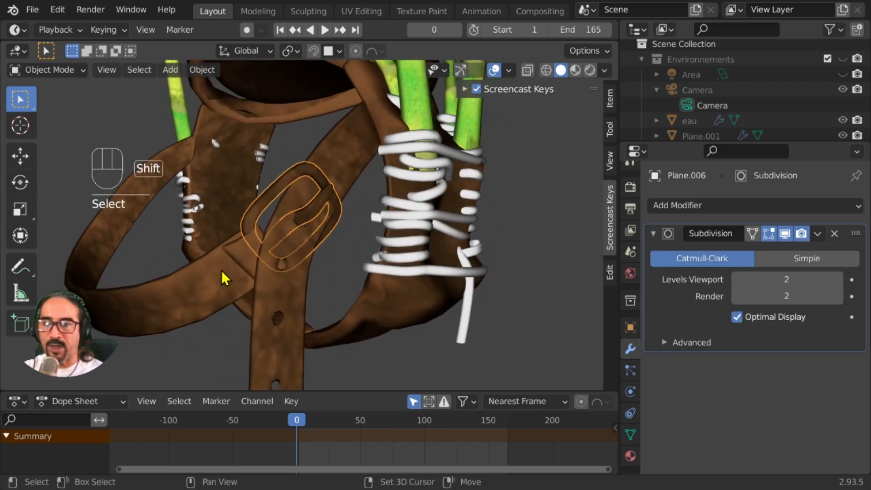
shift+click(262, 234)
click(269, 205)
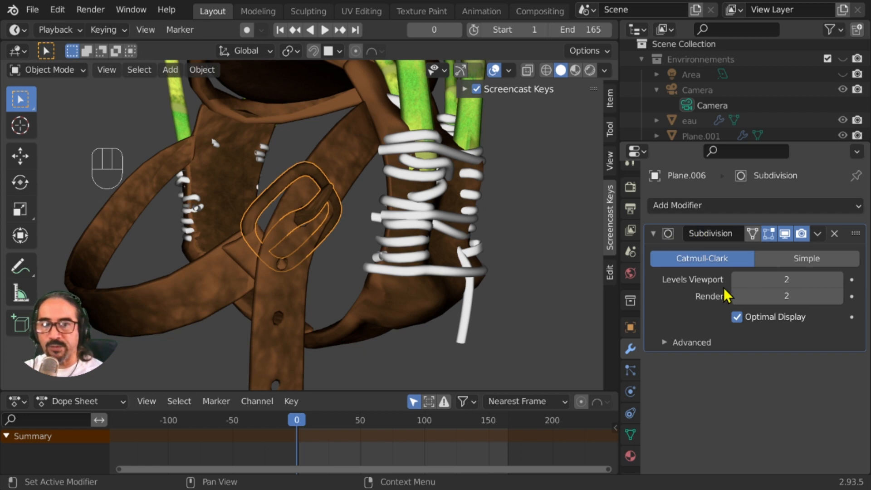
click(737, 280)
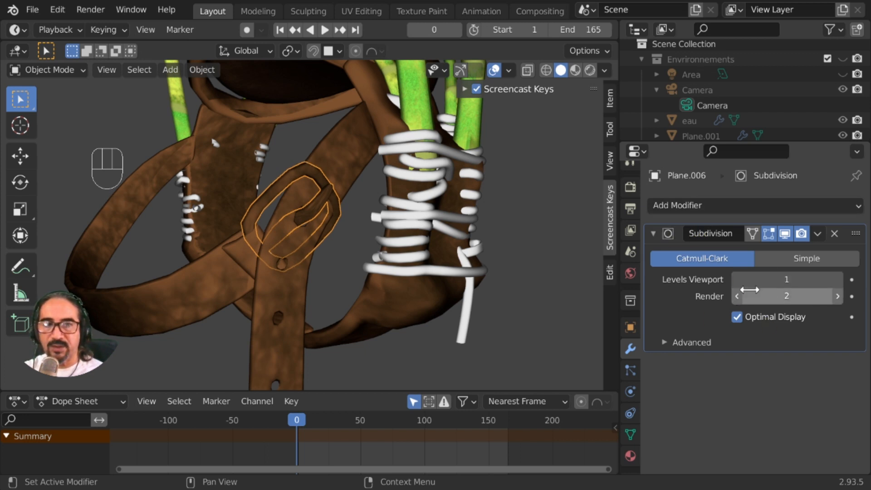
click(837, 280)
click(741, 281)
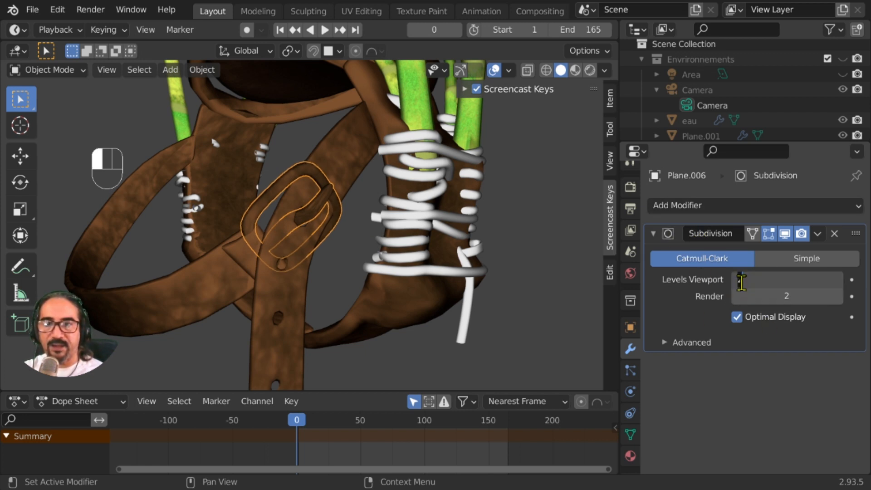
click(714, 319)
click(737, 282)
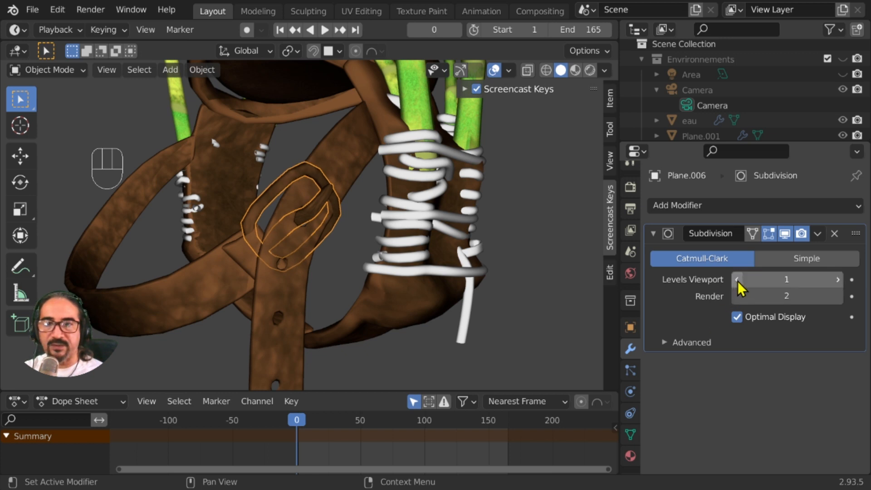
click(737, 282)
click(837, 281)
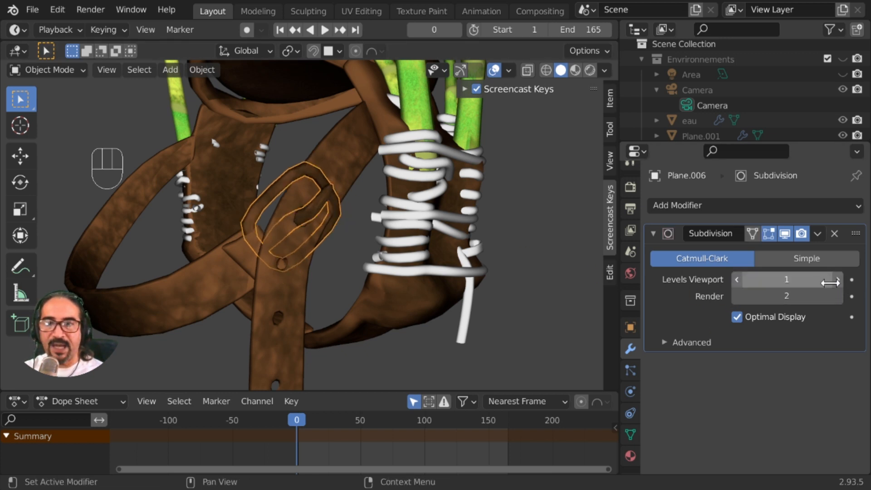
click(818, 234)
click(733, 251)
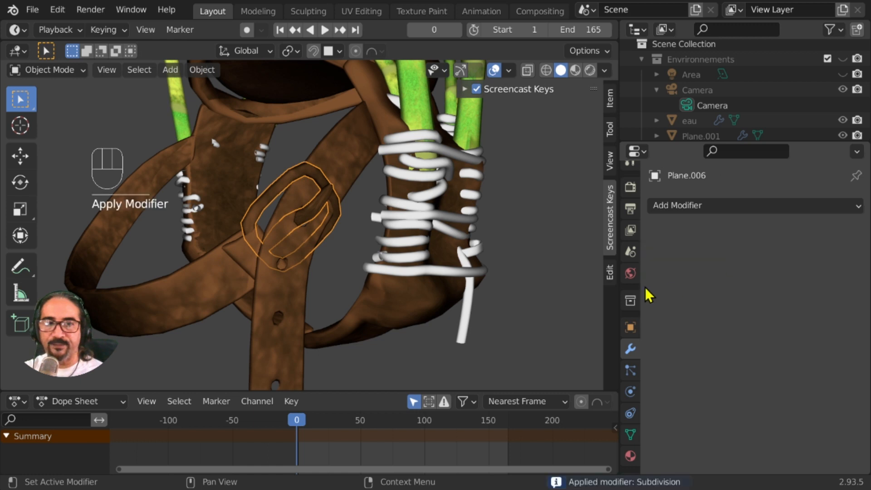
- Join the buckle to the leather belt and join the belt to the wide base strap mesh
shift+click(189, 285)
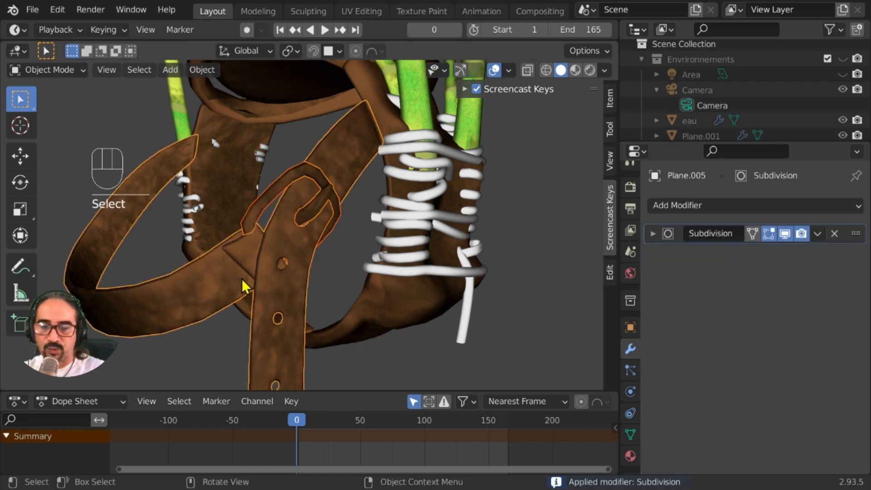
key(ctrl+j)
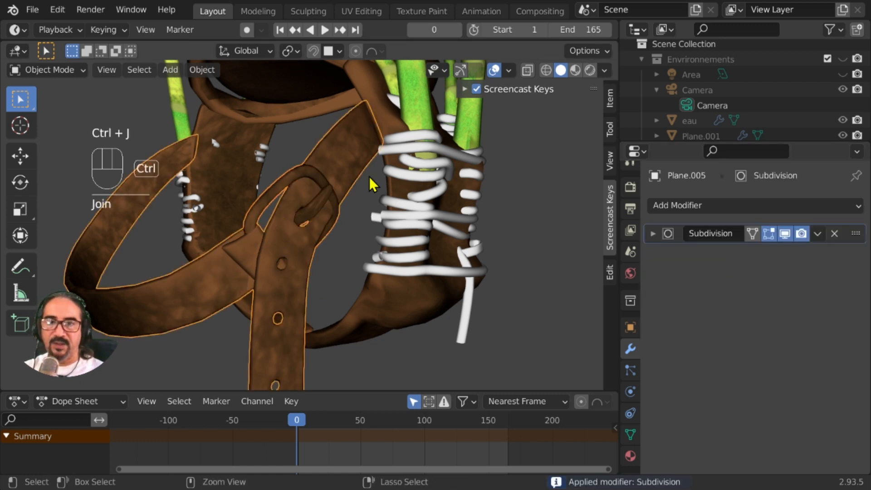
scroll(358, 191, down, 5)
middle_drag(350, 195, 352, 166)
shift+click(339, 156)
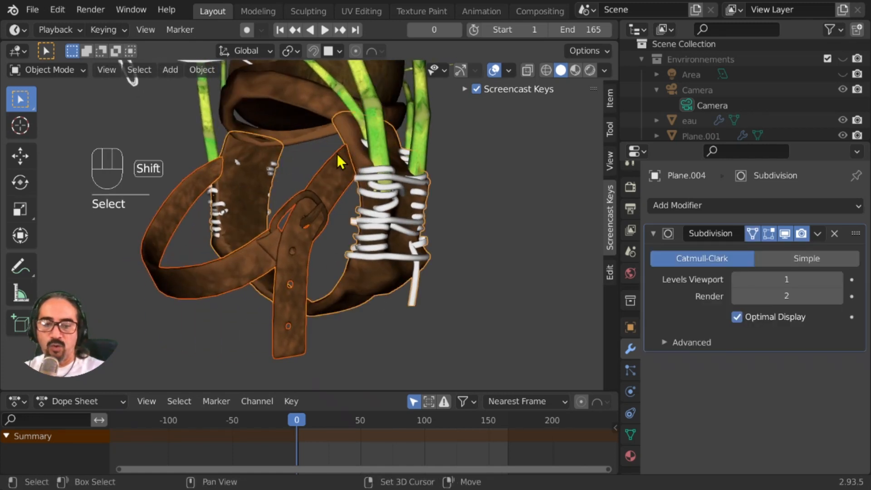
key(ctrl+j)
scroll(304, 193, down, 3)
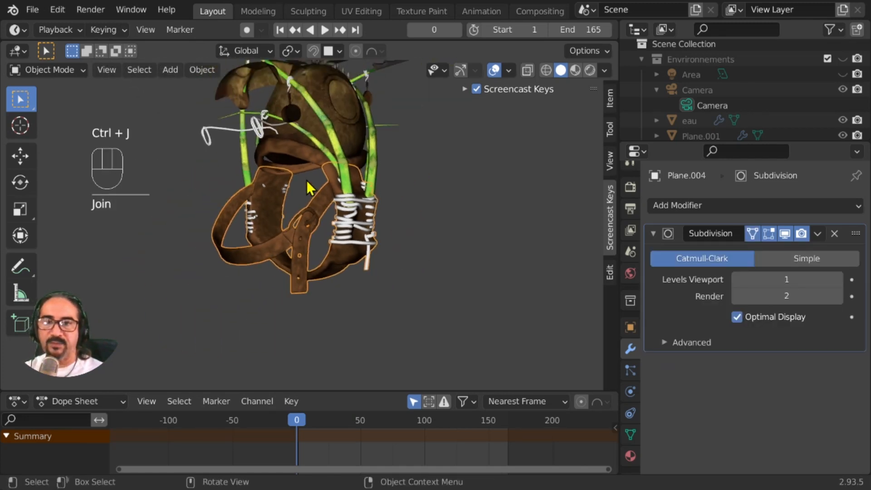
- Join the leather band under the cabin and the bamboo poles to the base strap mesh
middle_drag(309, 187, 301, 156)
click(312, 177)
shift+click(321, 194)
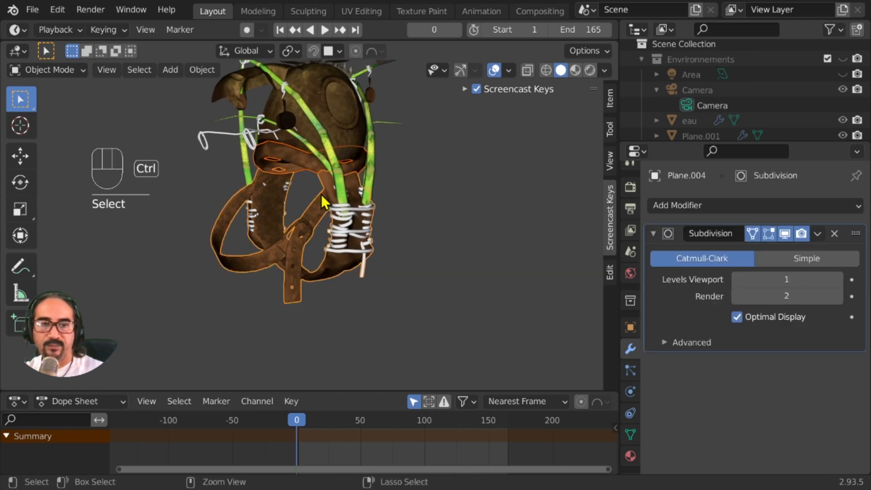
key(ctrl+j)
middle_drag(265, 229, 241, 184)
shift+click(308, 156)
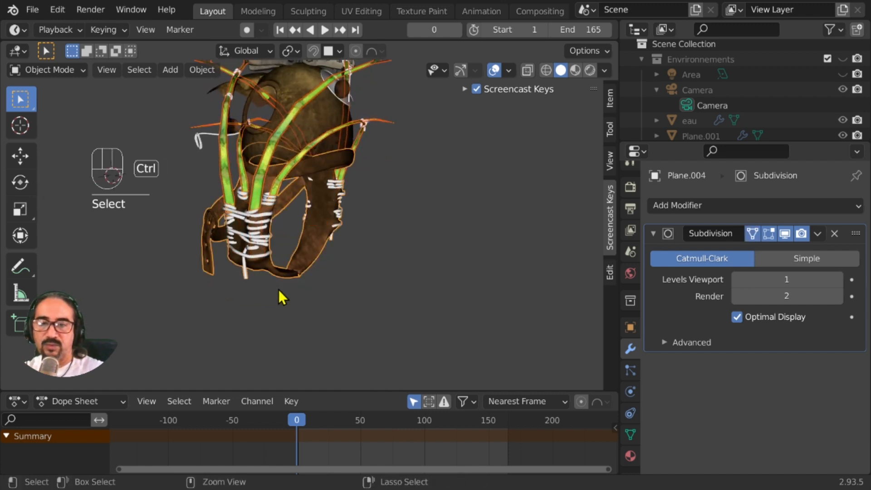
key(ctrl+j)
middle_drag(279, 291, 361, 169)
- Apply the cabin body's Cloth modifier and join the body to the harness mesh, testing the result with a cancelled move
click(333, 104)
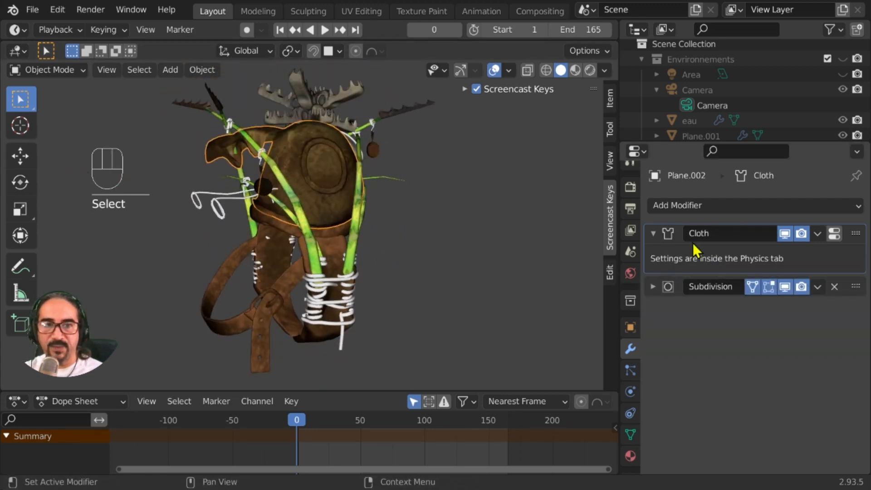
click(818, 233)
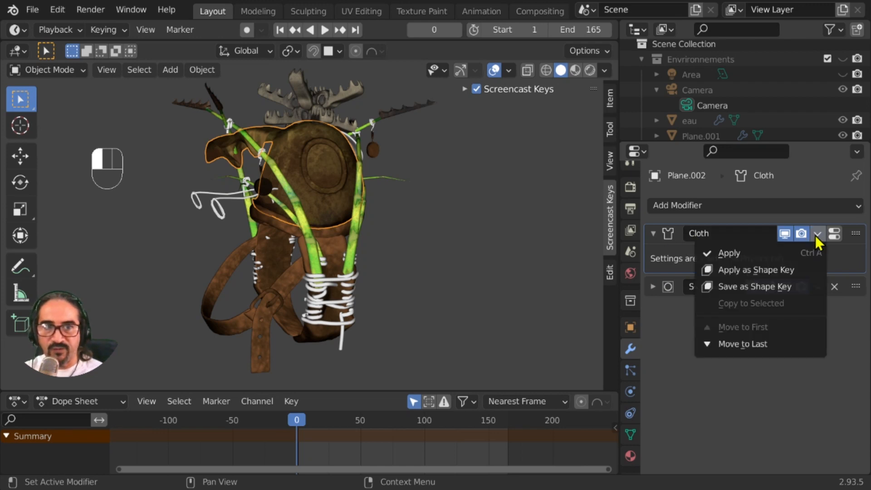
click(753, 254)
middle_drag(380, 223, 314, 219)
shift+click(315, 222)
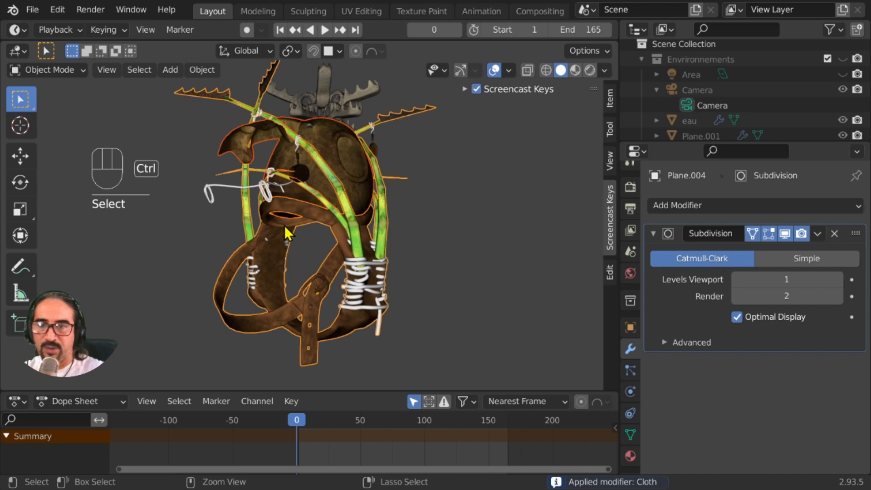
key(ctrl+j)
middle_drag(285, 225, 302, 192)
key(g)
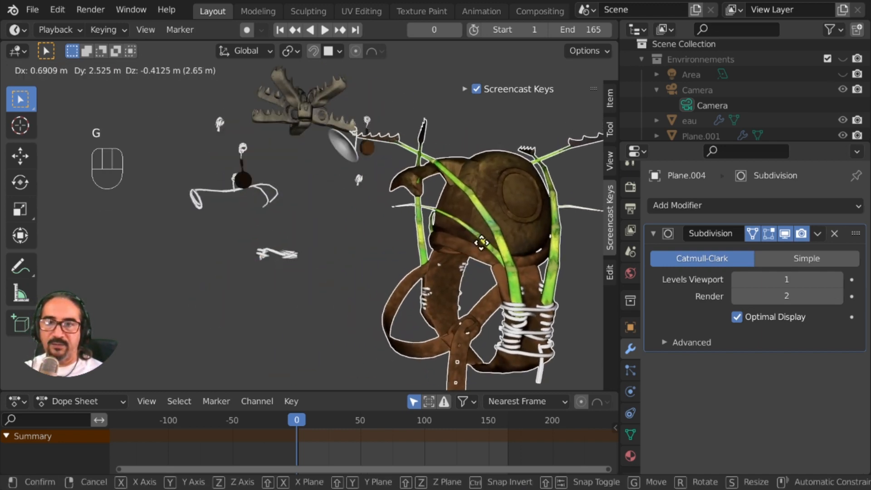
right_click(287, 233)
- Reposition the rope's bend control point on the coiled rope curve cordeCurve.005, placing it closer to the front of the cabin opening
middle_drag(287, 234, 351, 164)
click(446, 193)
middle_drag(430, 206, 236, 196)
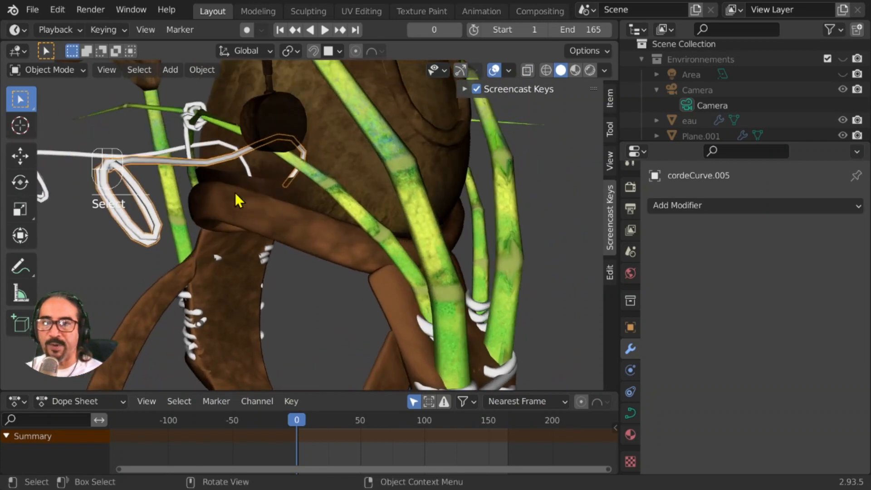
key(Tab)
click(210, 170)
middle_drag(195, 180, 206, 179)
key(g)
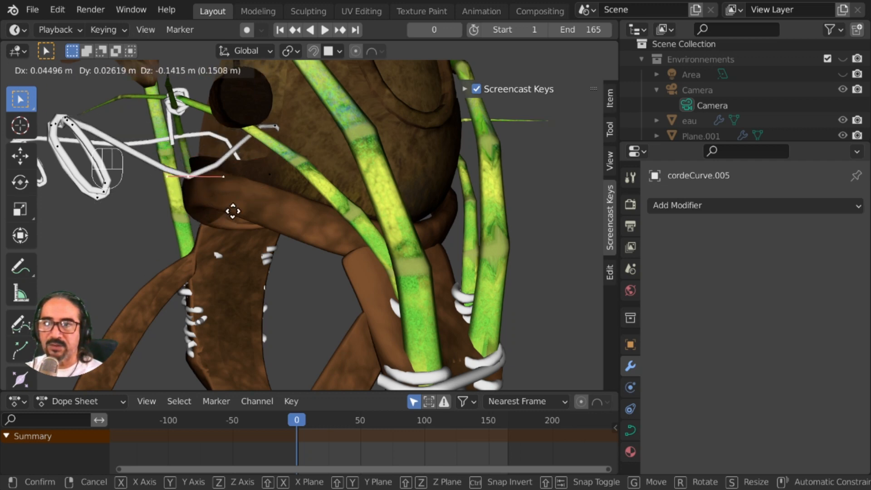
click(210, 217)
middle_drag(210, 218, 355, 230)
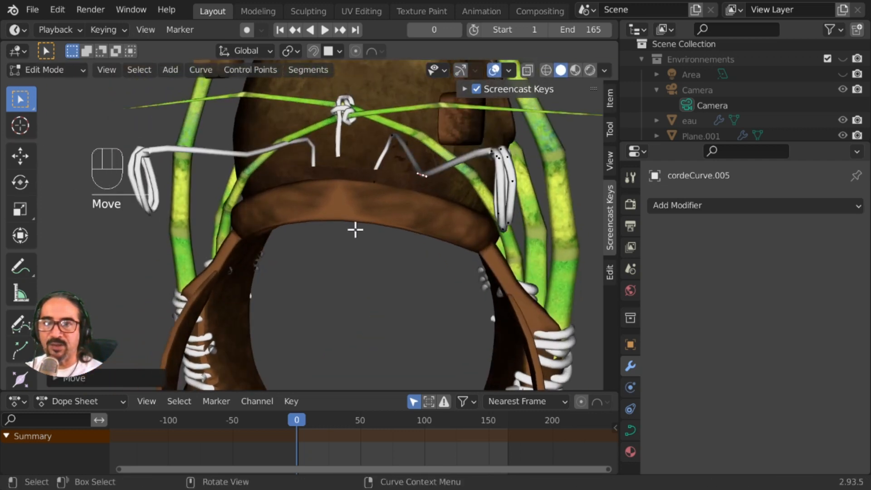
key(g)
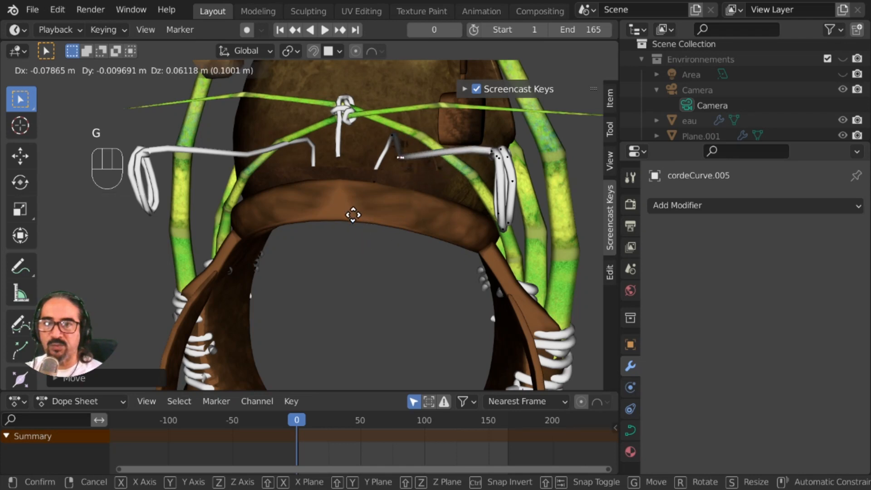
click(391, 223)
middle_drag(391, 224, 312, 154)
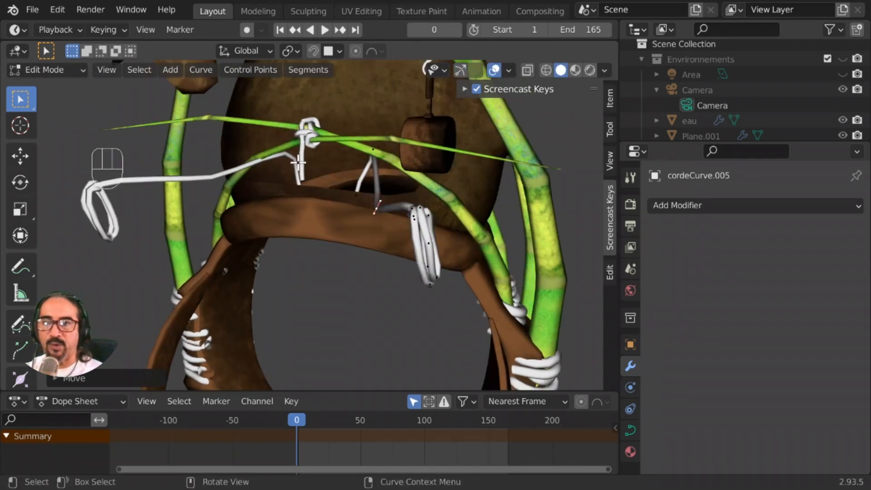
key(Tab)
- With the knot rope cordeCurve.002 selected, assign the shortcut Ctrl+W to the Convert to Mesh command
click(313, 162)
key(Tab)
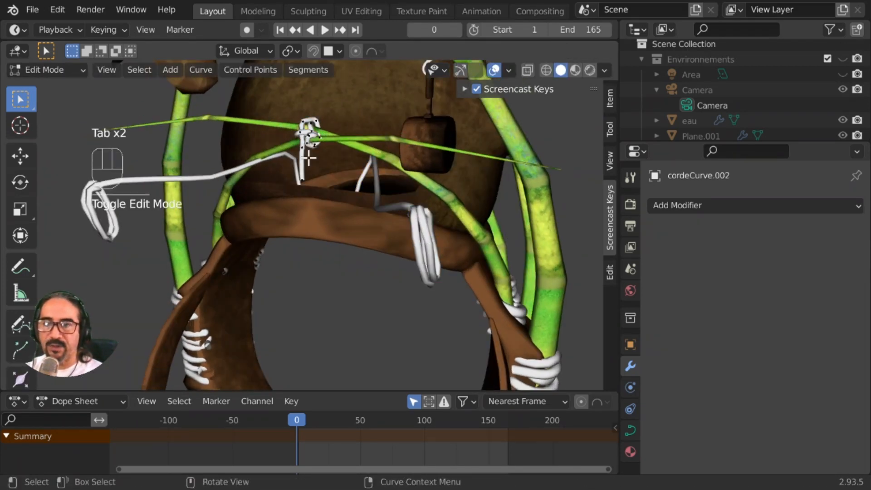
key(Tab)
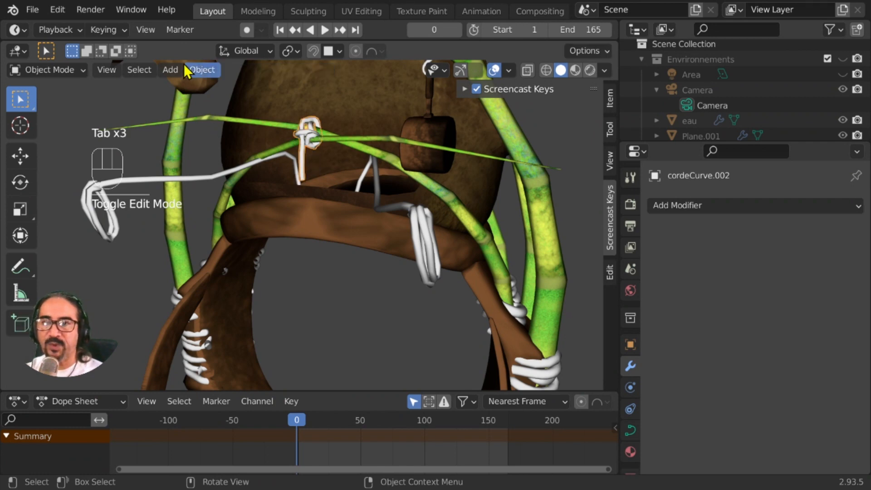
ctrl+middle_drag(213, 138, 201, 80)
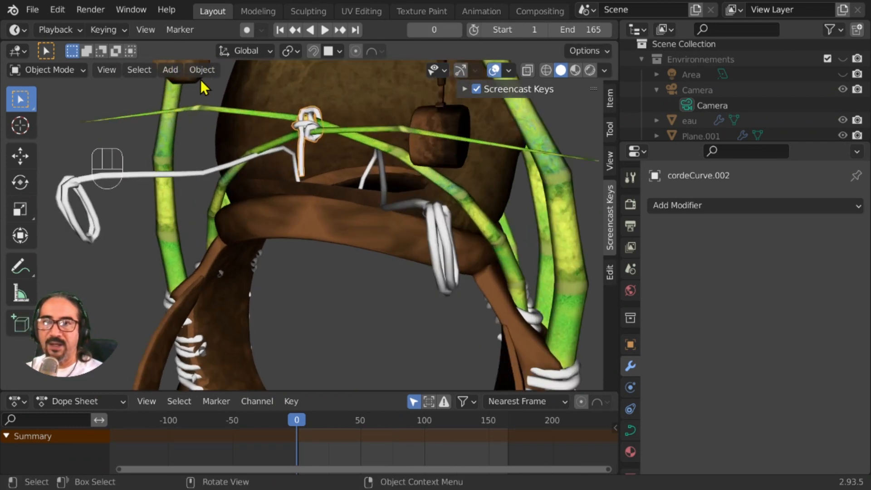
click(202, 69)
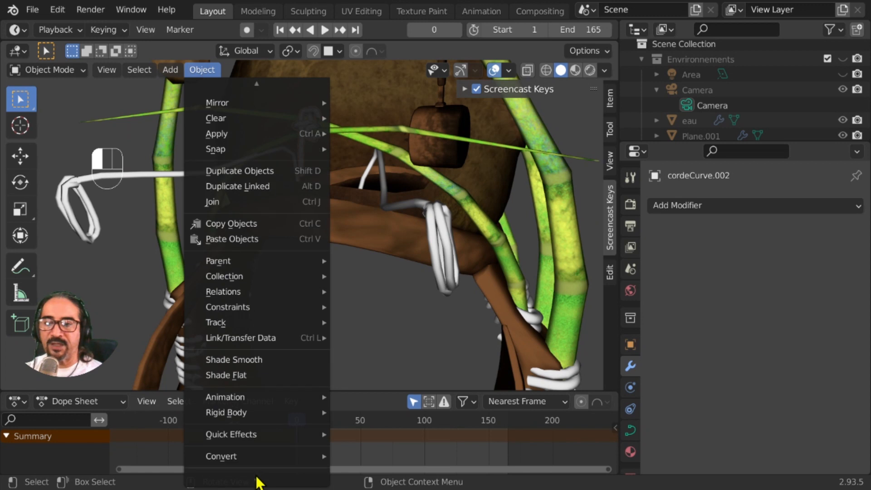
mouse_move(273, 456)
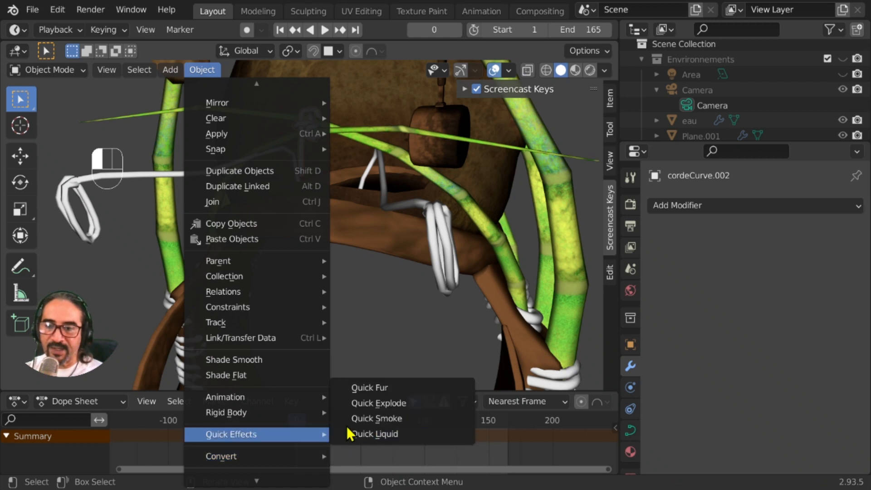
right_click(352, 425)
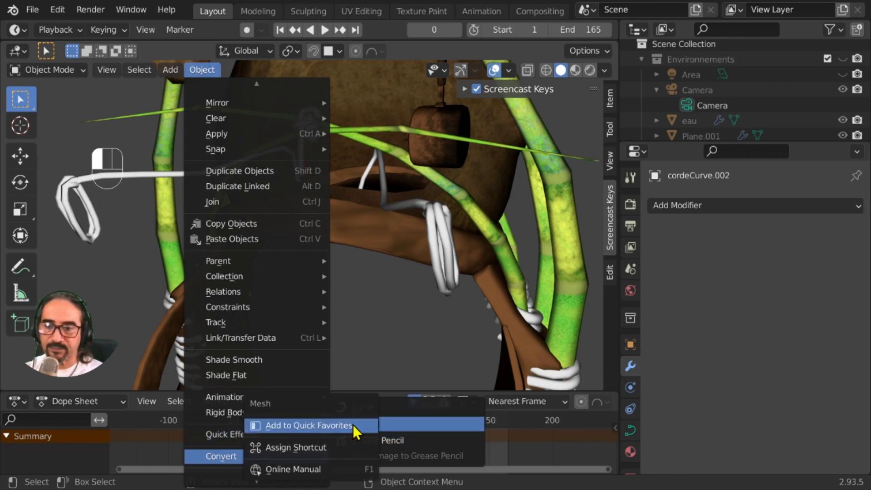
click(327, 447)
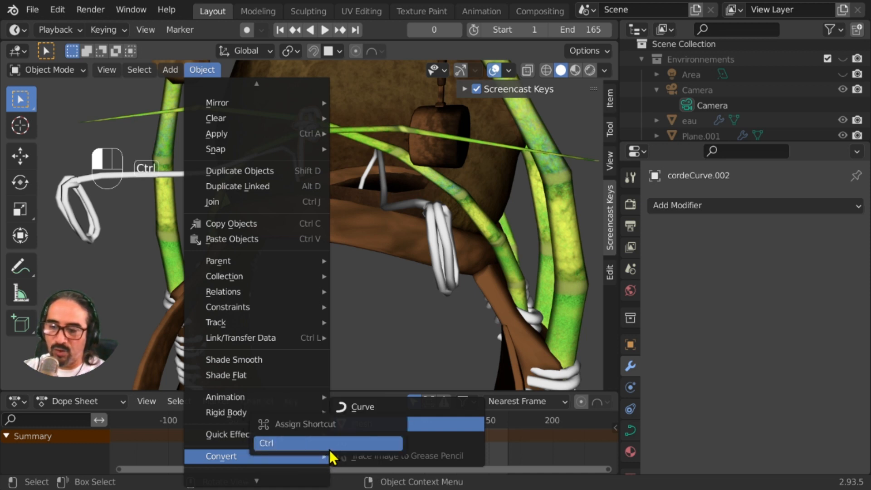
key(ctrl+w)
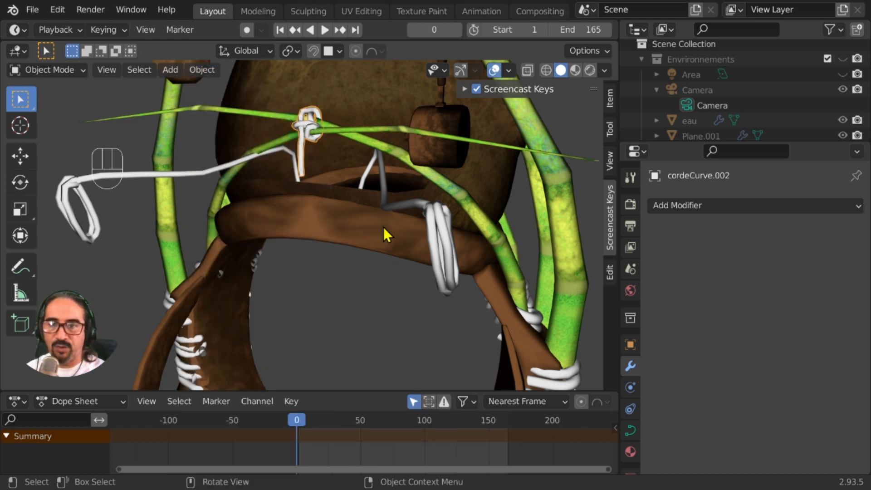
- Convert the knot rope on the lower crossed bamboo stalks to a mesh without keeping the original
key(ctrl)
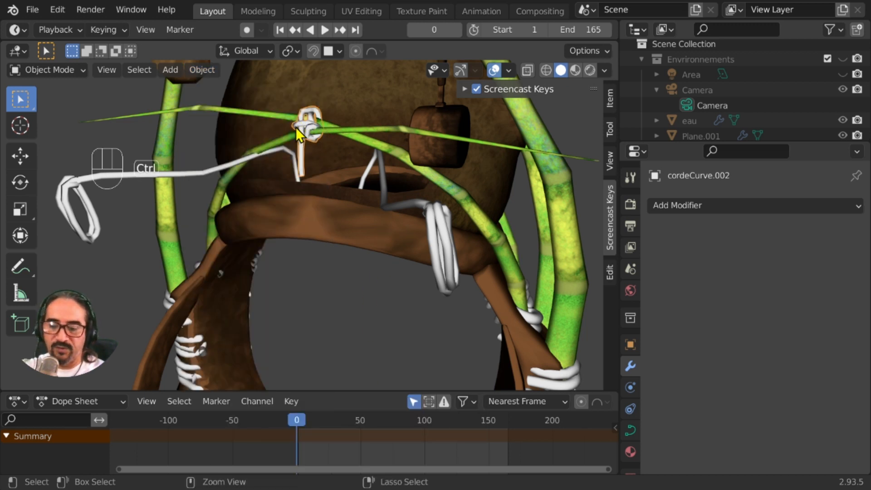
key(ctrl+w)
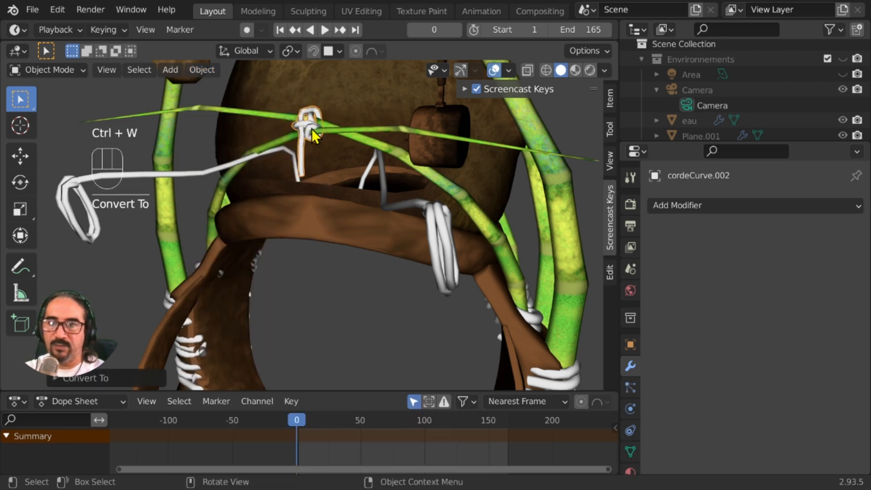
click(92, 380)
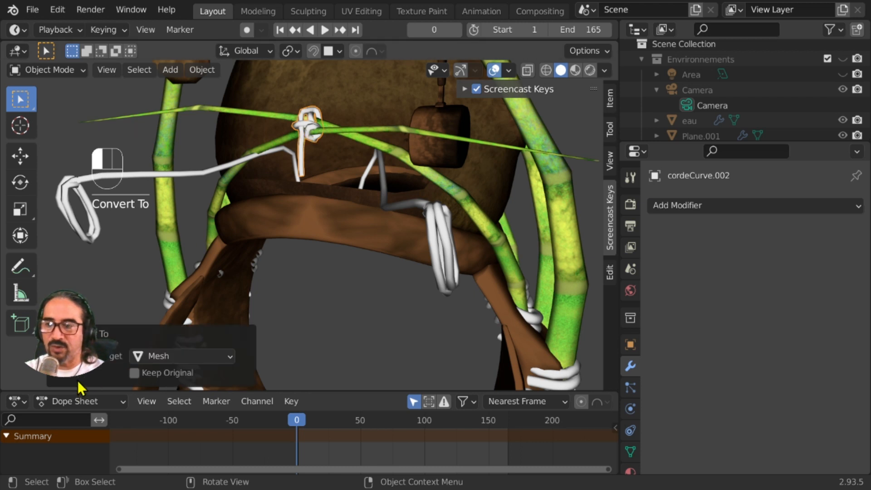
click(208, 360)
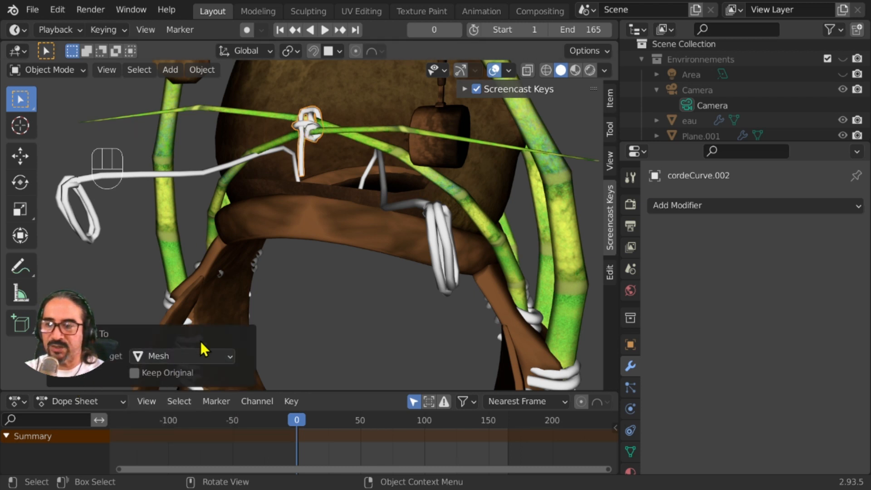
- Examine the converted knot rope's full mesh geometry up close in Edit Mode
click(309, 134)
key(Tab)
key(Tab)
key(Tab)
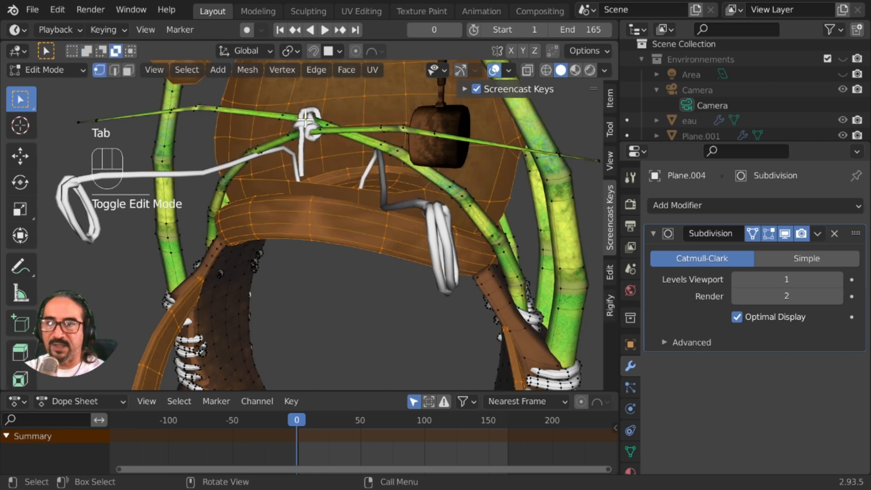
key(ctrl)
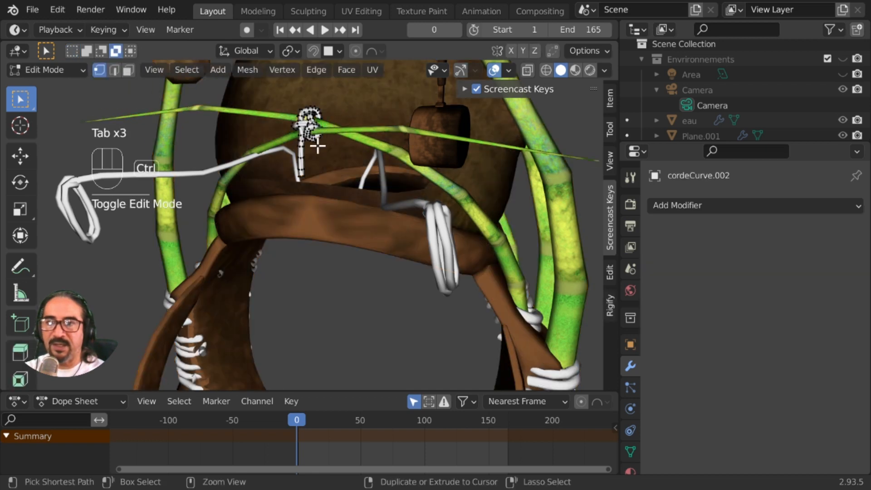
key(KP_Decimal)
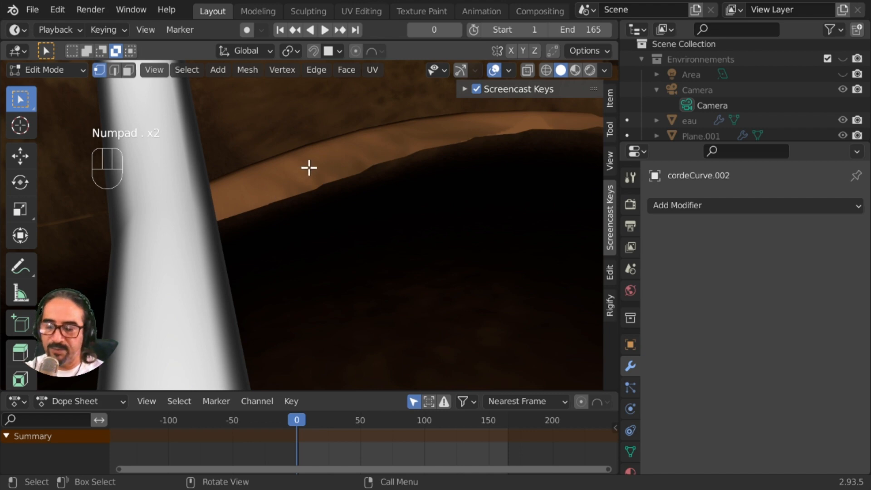
key(ctrl)
key(a)
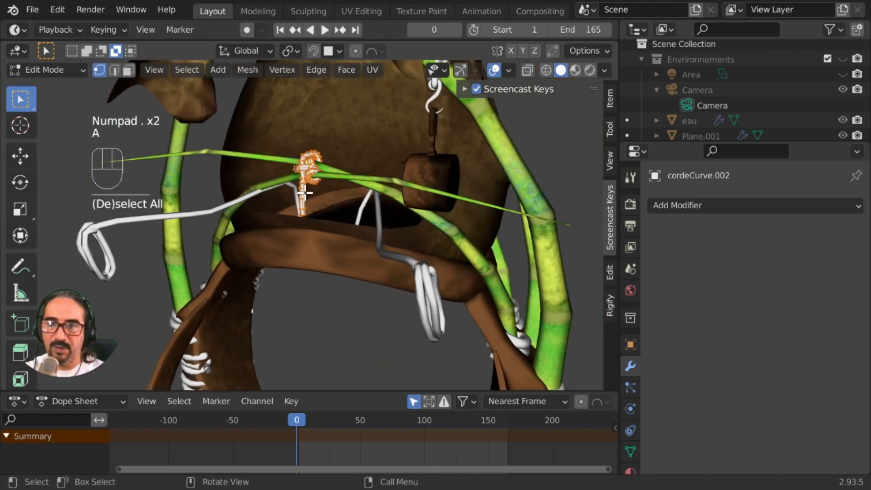
key(KP_Decimal)
middle_drag(303, 189, 344, 187)
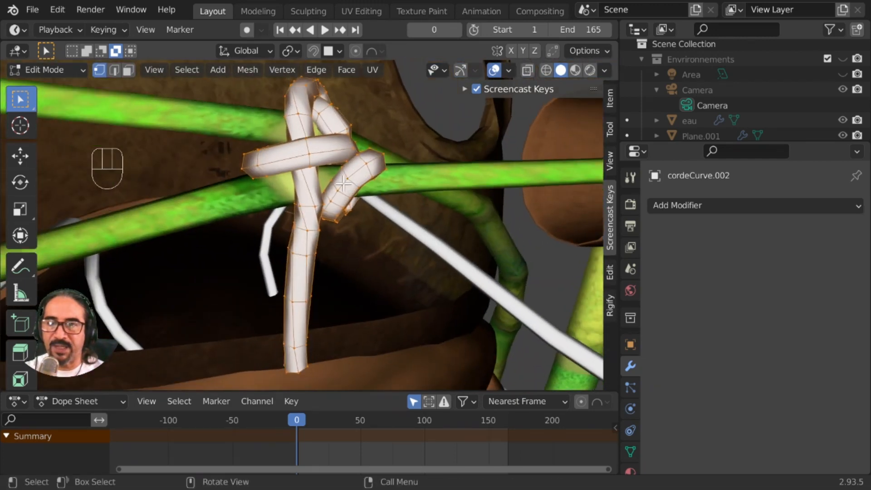
key(Tab)
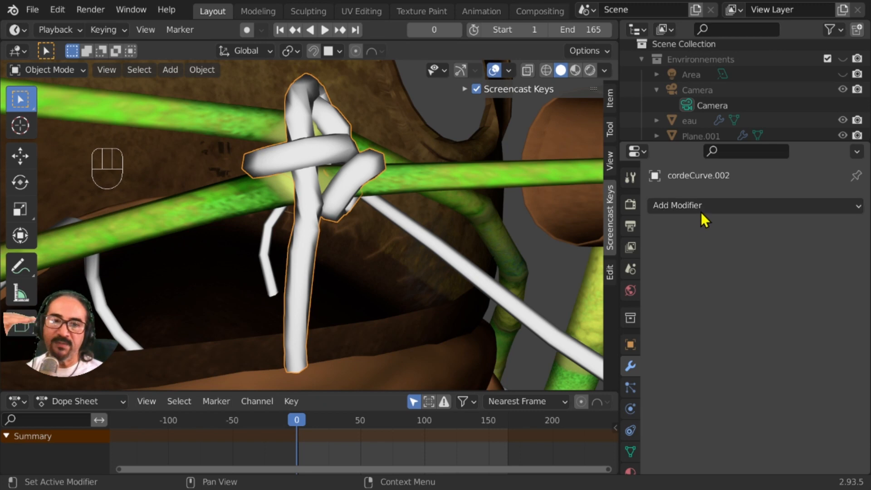
- Switch the viewport to Material Preview shading and select the joined harness mesh
click(575, 70)
middle_drag(295, 149, 350, 253)
shift+middle_drag(422, 234, 431, 200)
click(262, 166)
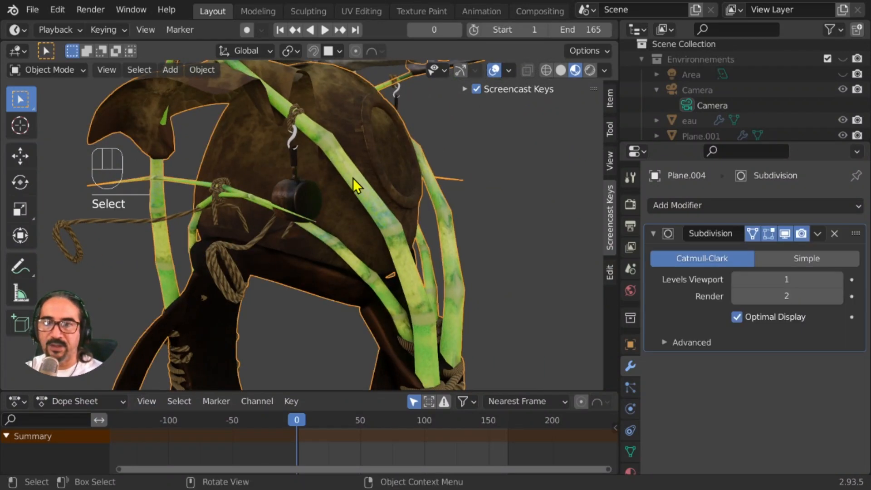
ctrl+middle_drag(353, 178, 348, 208)
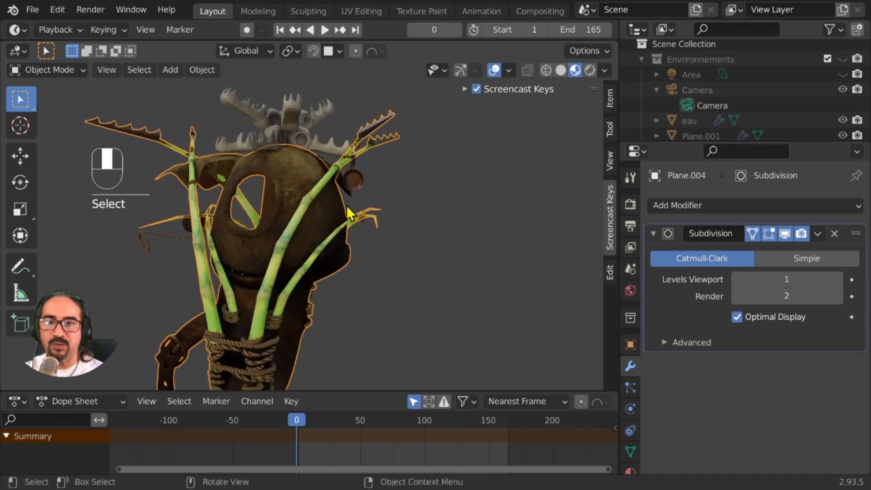
- Convert the rope knot holding the pan's hook, cordeCurve.004, to a mesh
click(359, 178)
ctrl+middle_drag(401, 205, 236, 207)
shift+middle_drag(393, 185, 275, 296)
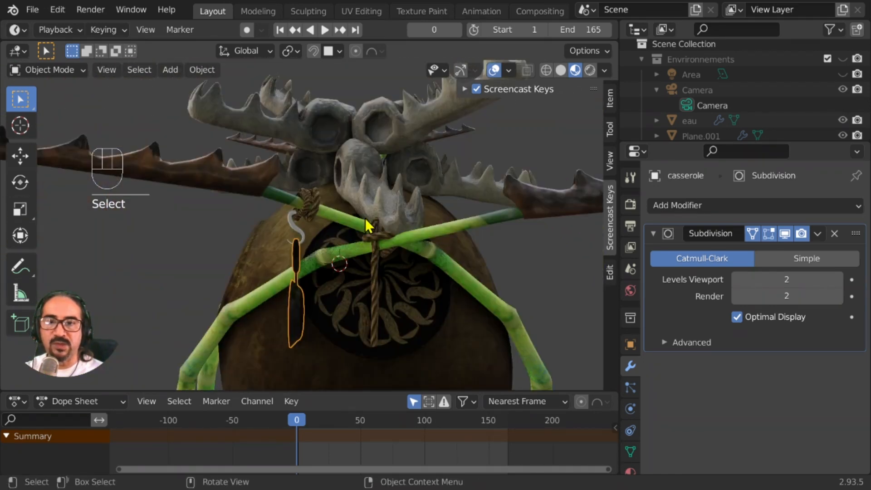
middle_drag(366, 219, 337, 200)
click(326, 204)
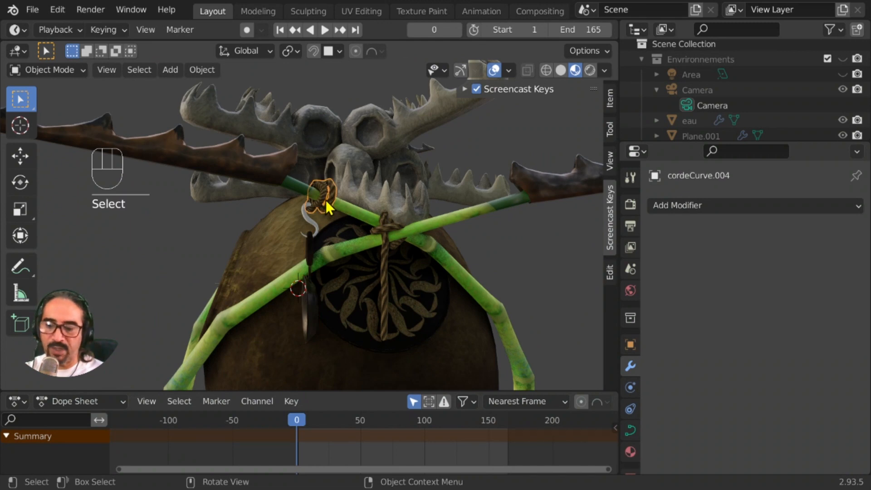
key(ctrl+w)
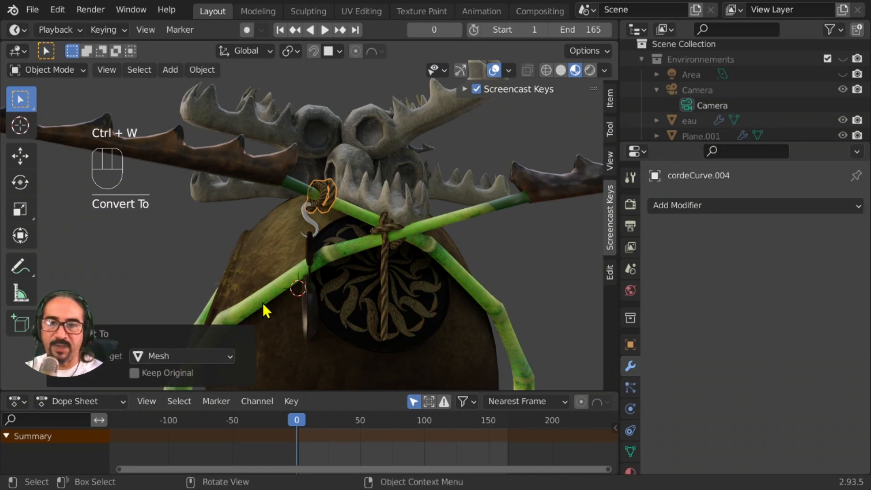
key(Return)
- Convert the rope knot at the upper crossed bamboo poles, cordeCurve.001, to a mesh and check its geometry in Edit Mode
click(385, 233)
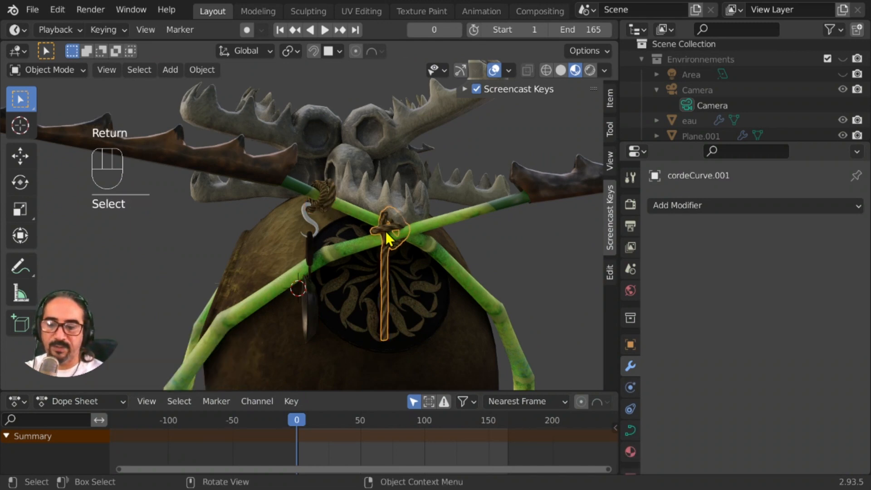
key(ctrl+w)
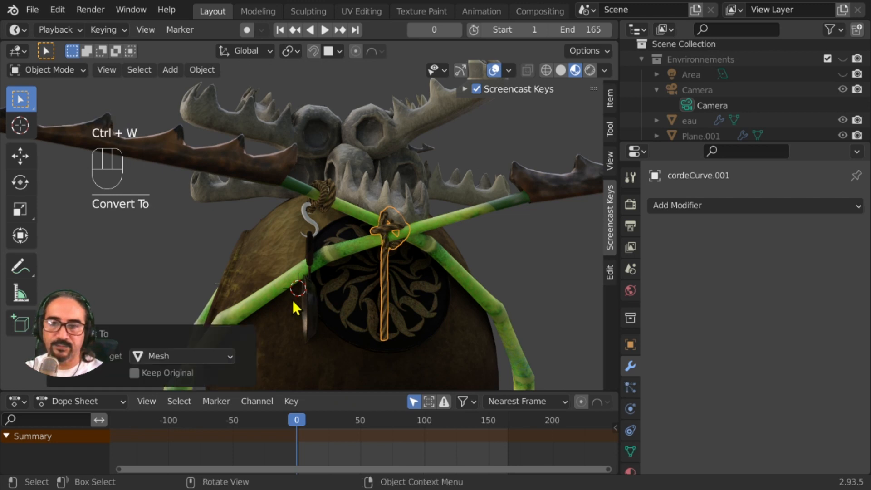
click(393, 250)
click(386, 272)
key(Tab)
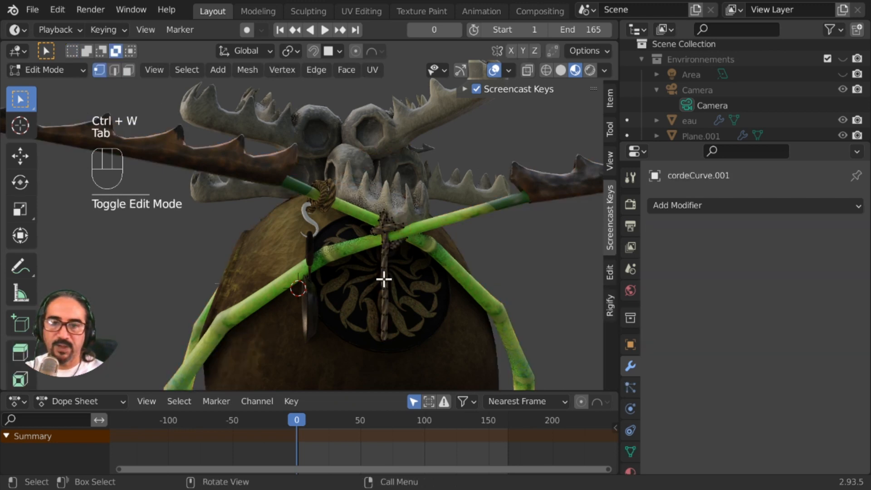
ctrl+middle_drag(388, 292, 426, 301)
click(443, 310)
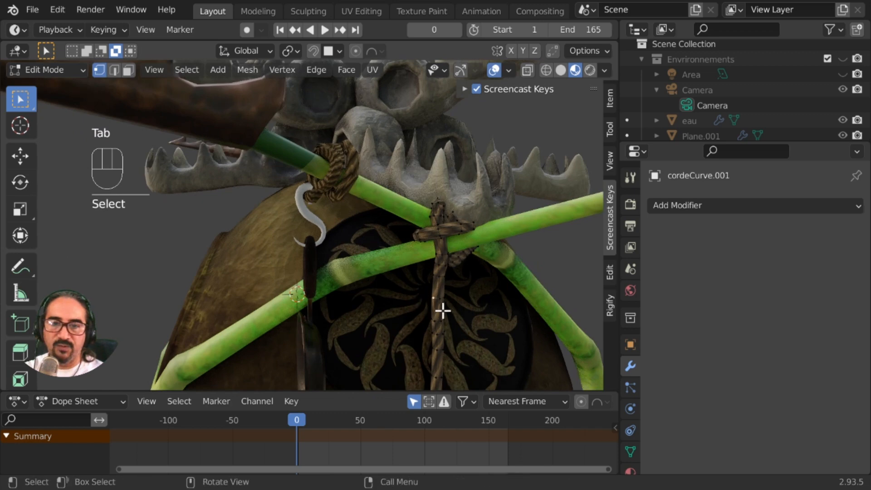
key(a)
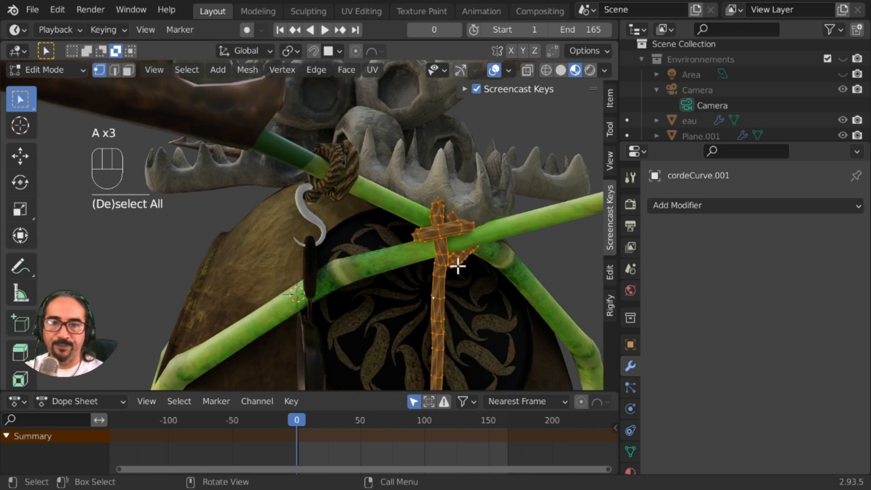
ctrl+middle_drag(458, 266, 454, 287)
key(Tab)
- Try moving the joined harness mesh, Plane.004, aside to check which parts are still separate
middle_drag(312, 269, 281, 295)
click(244, 227)
click(251, 334)
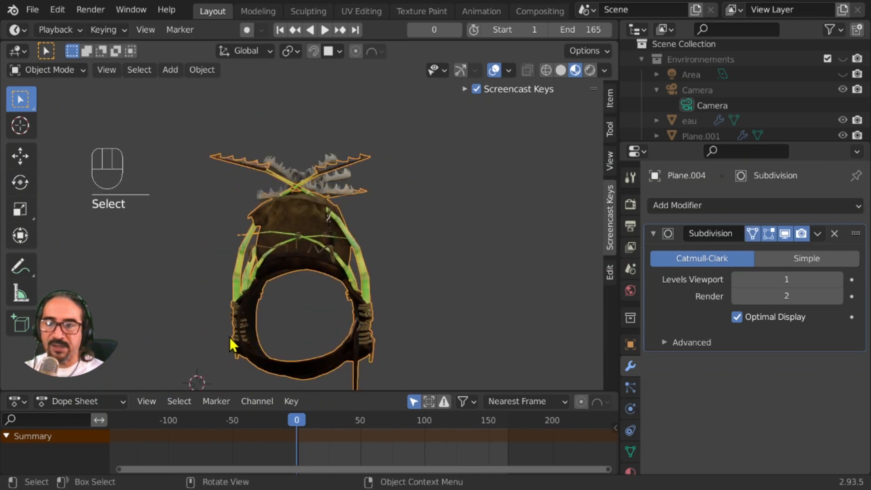
key(g)
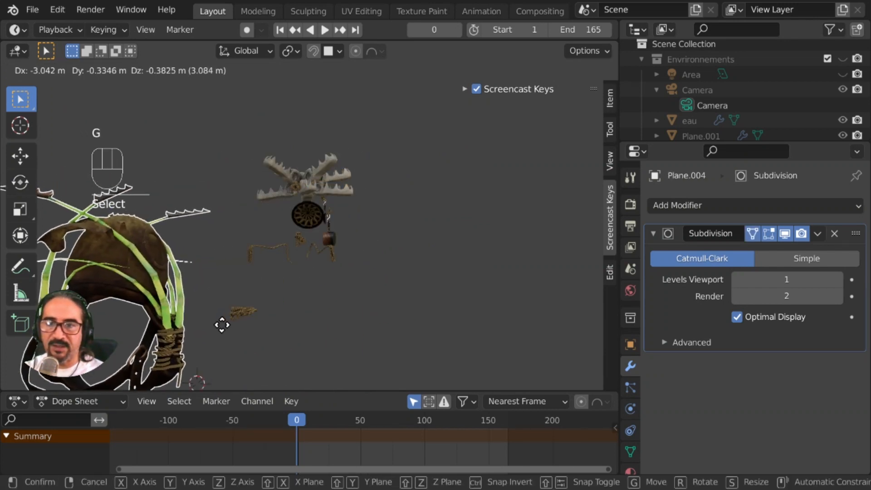
right_click(225, 329)
- Check the round patterned shield, Circle.001, and the middle skull piece, Cube.008, as separate objects
middle_drag(225, 335, 347, 206)
click(301, 258)
click(315, 241)
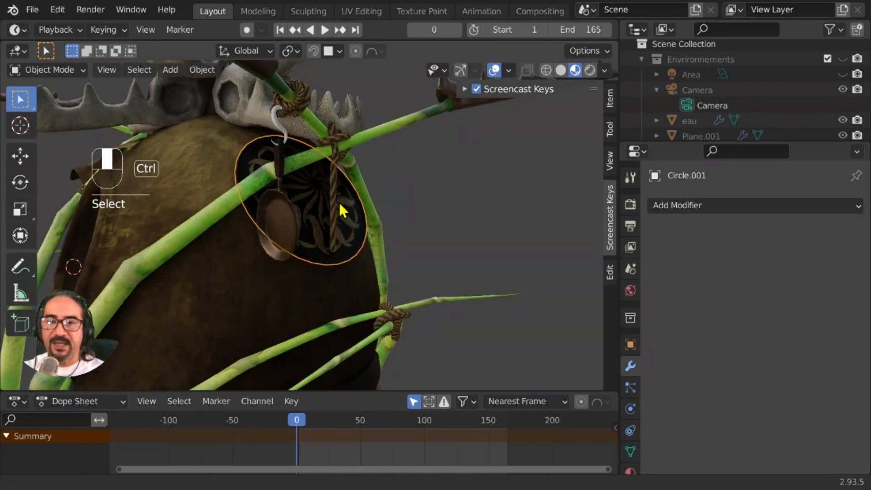
middle_drag(343, 210, 284, 109)
click(282, 107)
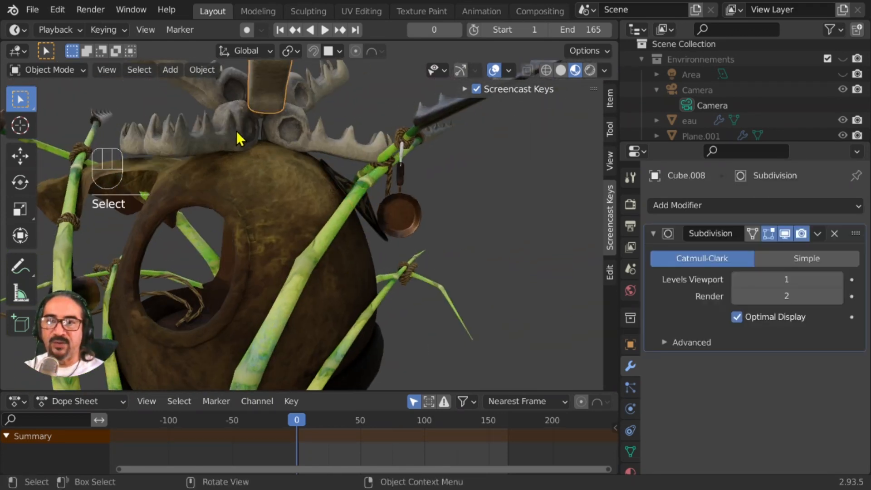
- Try rotating the skull piece Cube.007 freely to test it independently of the harness
middle_drag(249, 132, 233, 159)
click(232, 159)
key(r)
key(r)
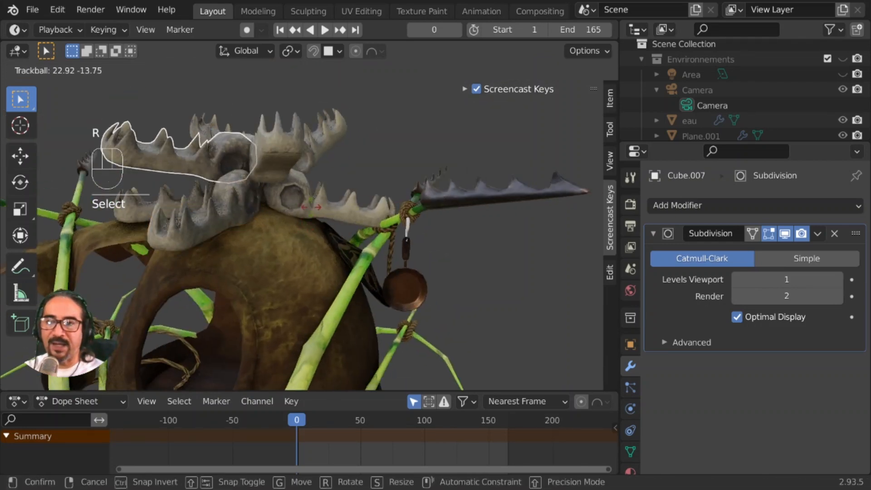
right_click(255, 246)
middle_drag(255, 247, 283, 234)
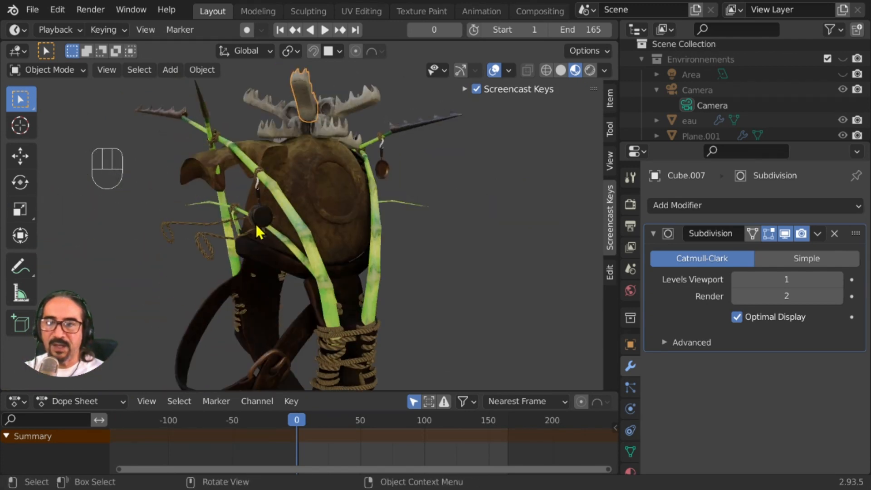
- Convert the rope knot holding the black pot's hook, cordeCurve.003, to a mesh
click(257, 222)
ctrl+middle_drag(269, 201, 338, 141)
click(300, 196)
ctrl+middle_drag(295, 123, 308, 156)
click(305, 168)
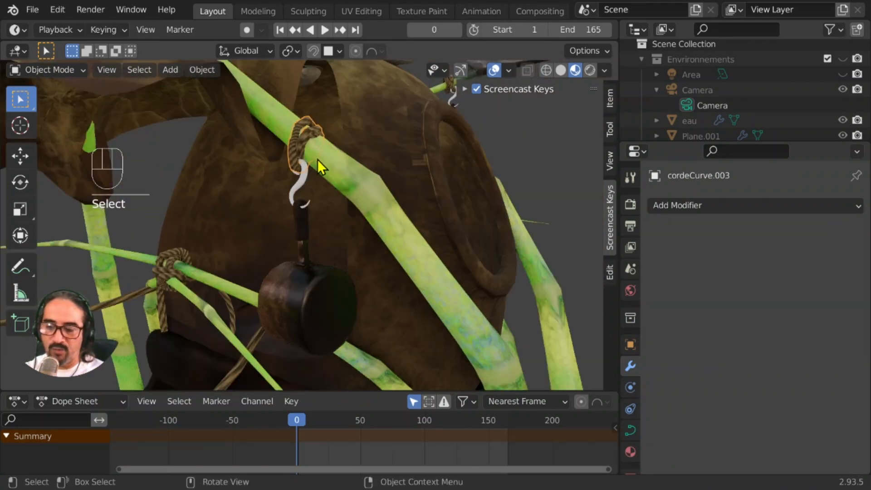
key(ctrl+w)
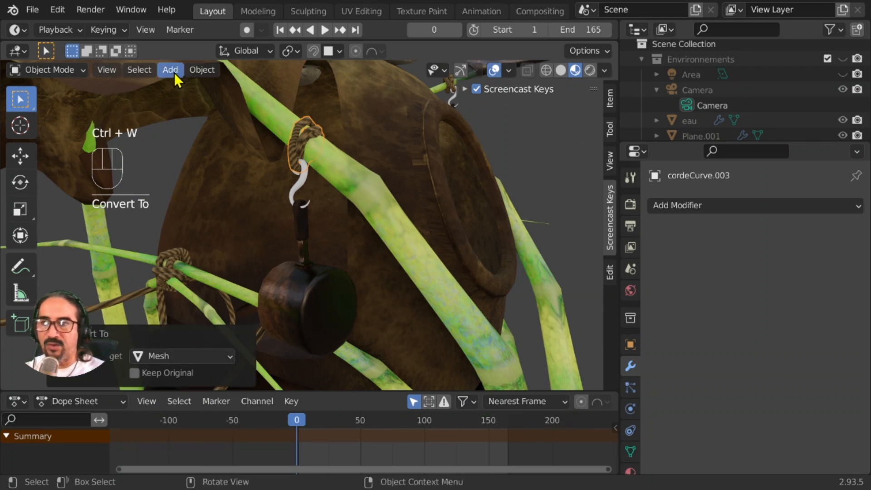
click(202, 70)
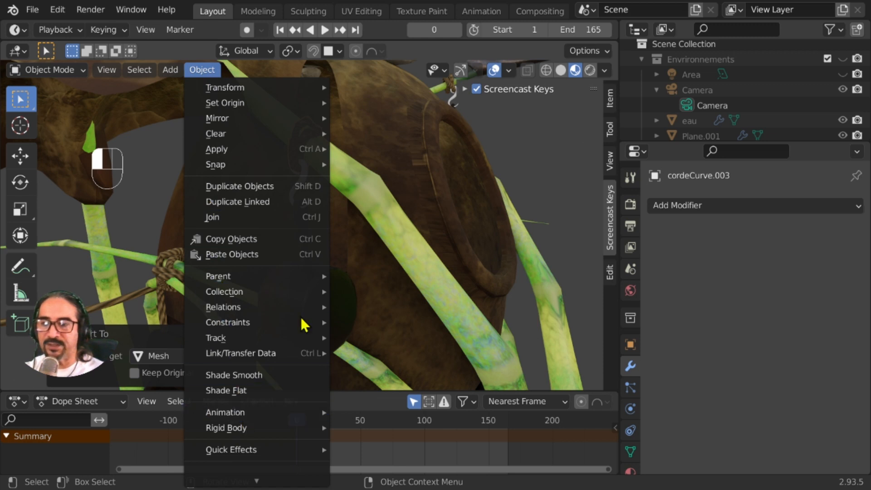
key(Escape)
- Convert the rope knot where the bamboo poles cross near the leather canopy, BezierCurve, to a mesh
ctrl+middle_drag(269, 190, 241, 278)
click(247, 170)
click(247, 169)
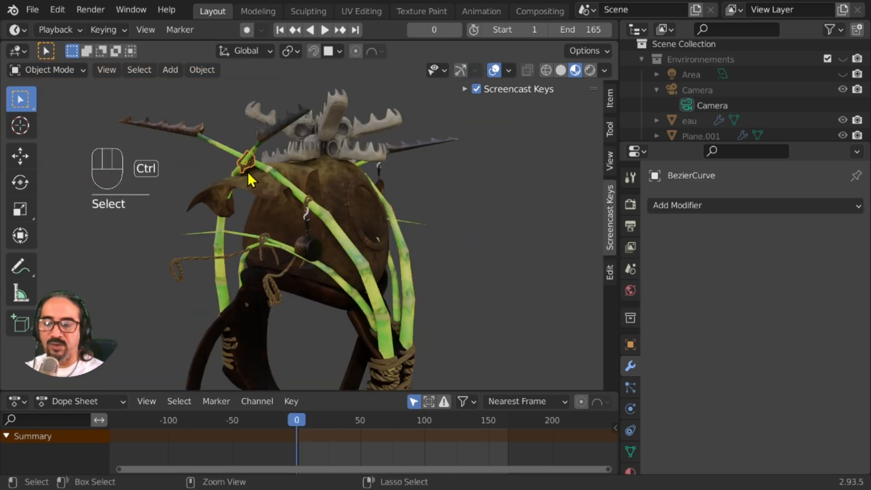
key(ctrl+w)
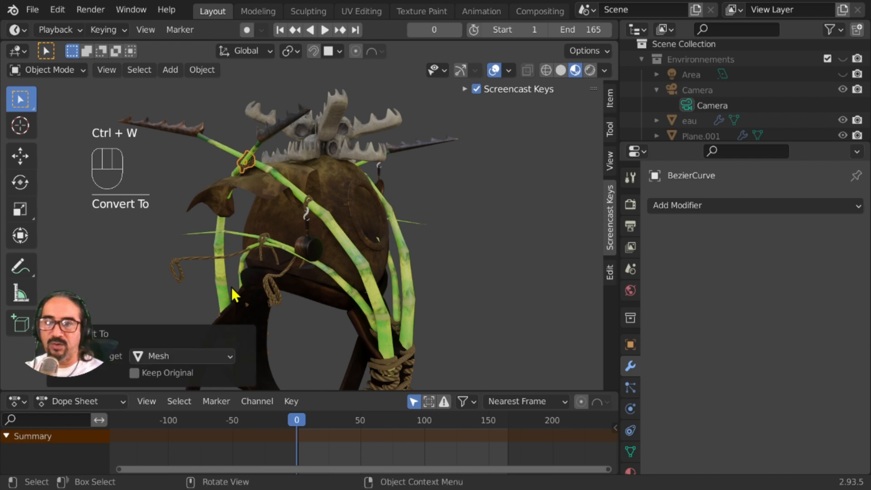
- Select the harness mesh Plane.004, inspect it from several sides and try moving it away from the unjoined parts
click(245, 166)
middle_drag(345, 290, 359, 245)
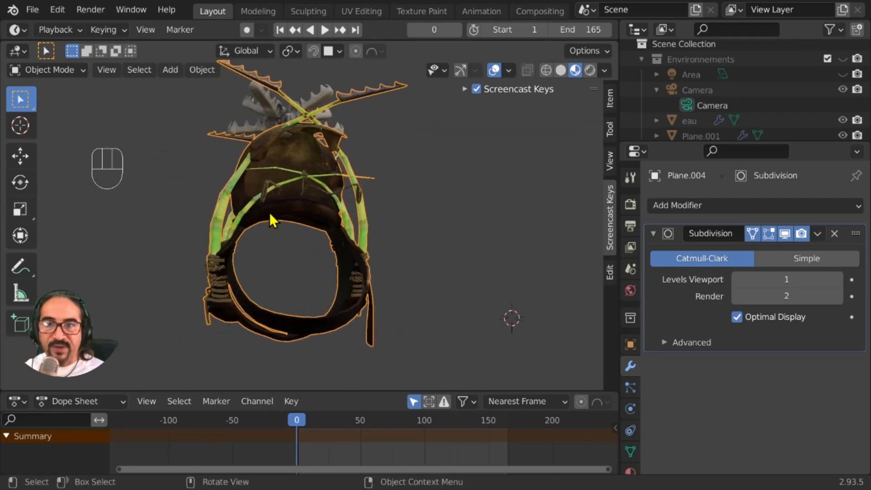
middle_drag(283, 205, 278, 228)
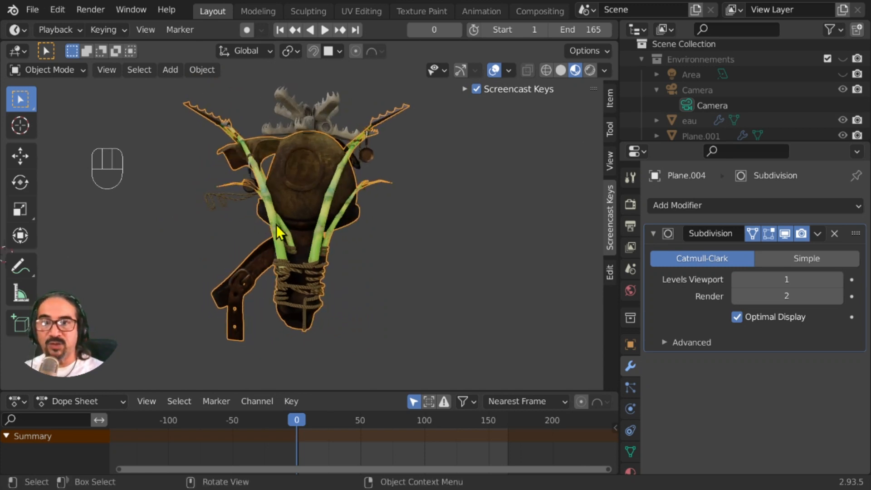
middle_drag(355, 196, 299, 206)
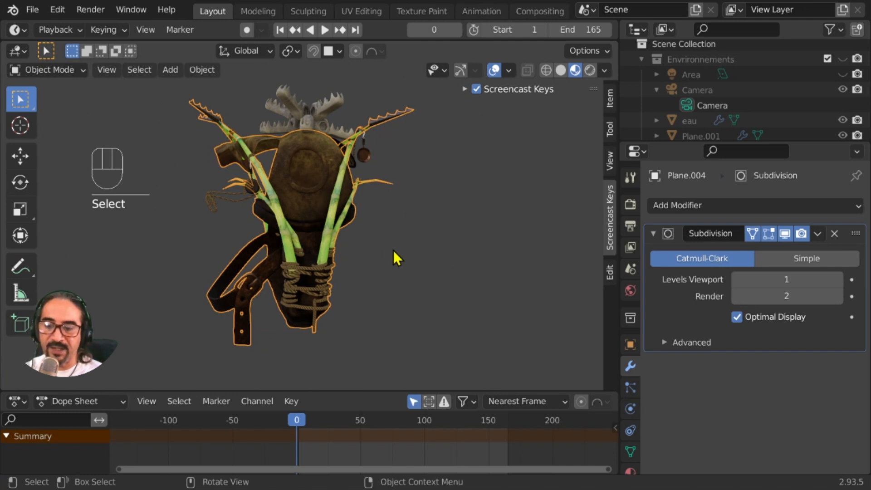
key(g)
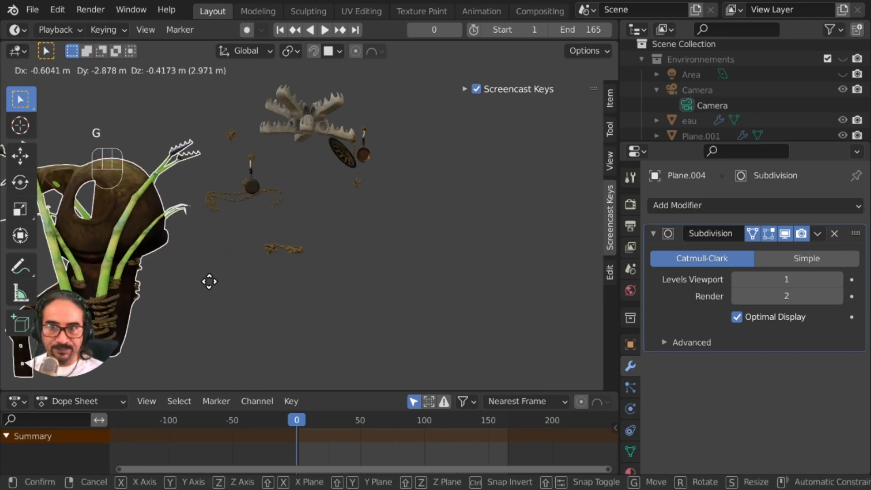
right_click(210, 282)
middle_drag(286, 266, 301, 282)
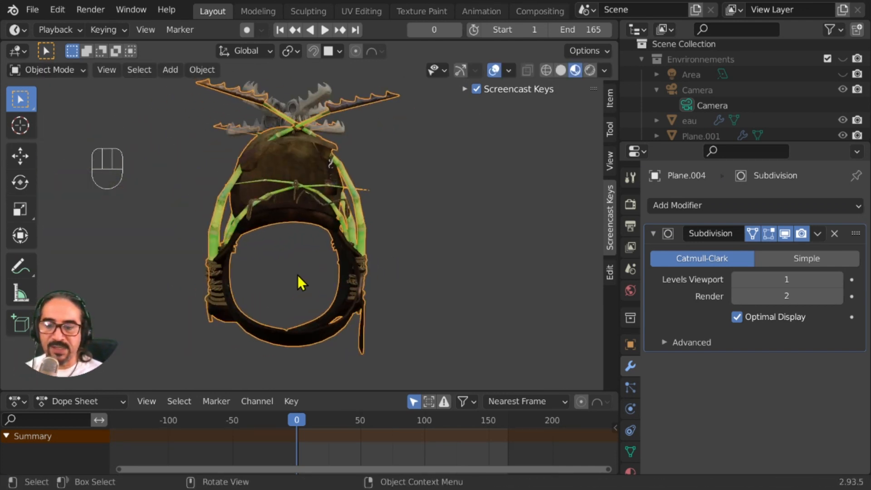
key(g)
right_click(462, 270)
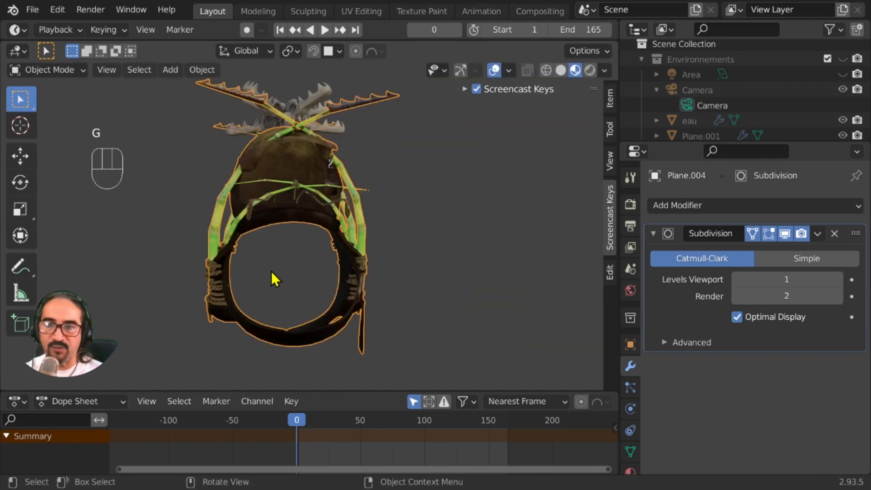
- Convert the rope wrapped around the base of the bamboo poles, BezierCurve.002, to a mesh
click(213, 276)
middle_drag(213, 275, 343, 263)
key(Tab)
key(Tab)
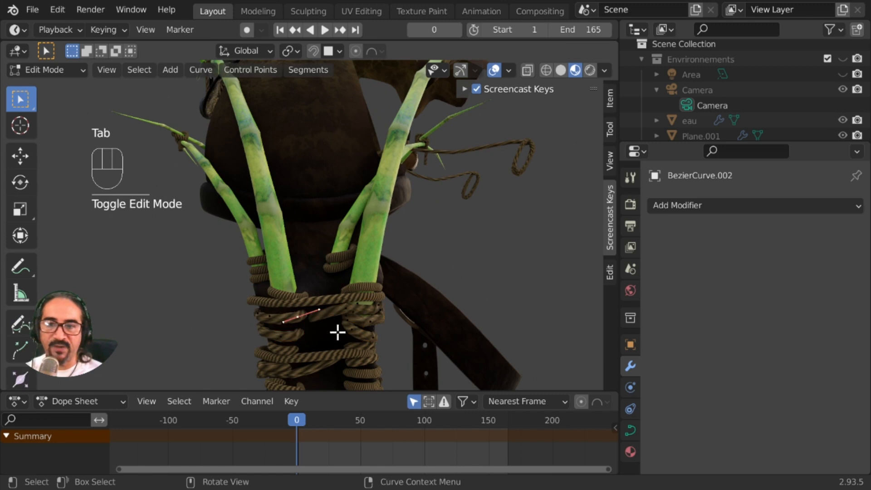
key(ctrl+w)
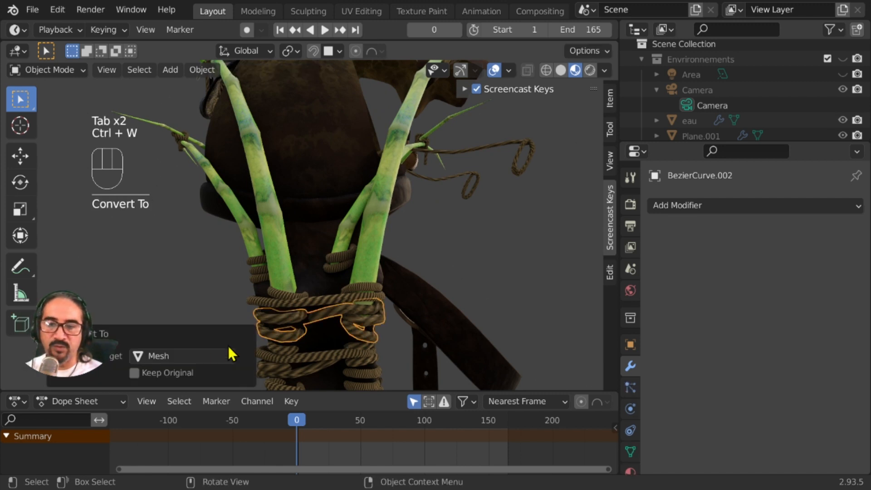
- Look up the Convert command among the object operations with the rope wrap BezierCurve.002 selected
click(306, 320)
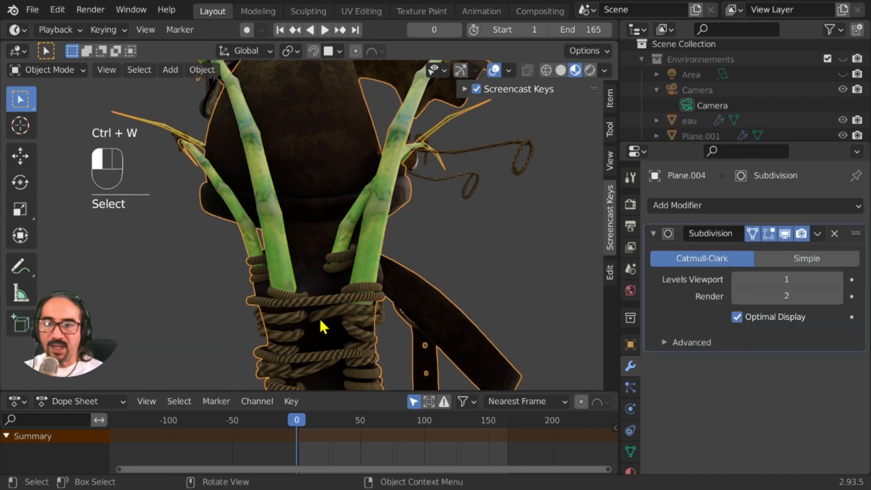
click(322, 327)
click(202, 69)
mouse_move(243, 449)
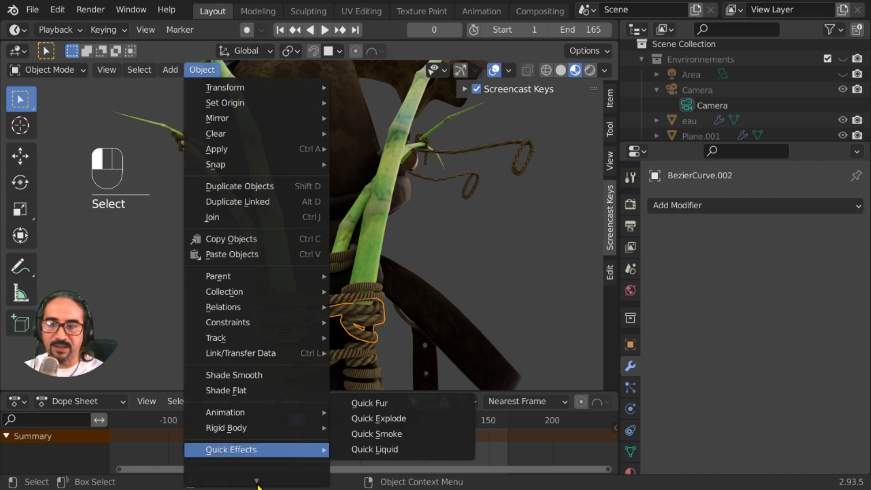
mouse_move(254, 385)
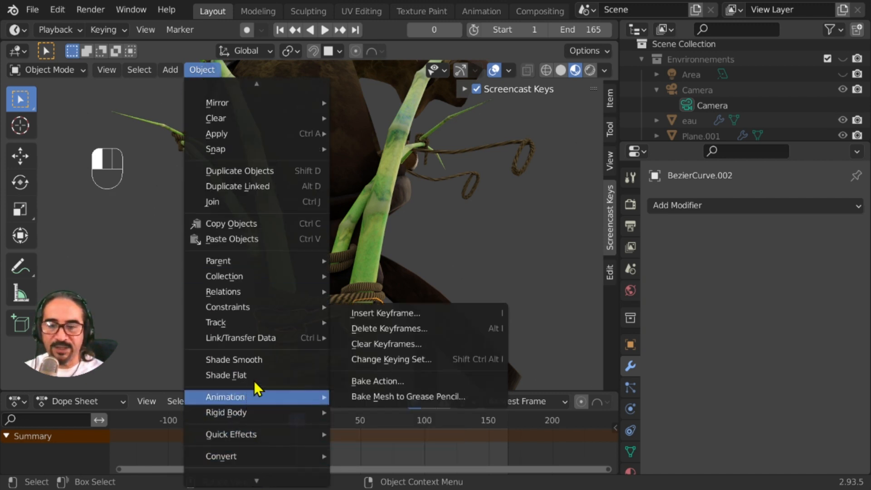
- Join the converted rope wrap at the base of the poles to the harness mesh Plane.004
middle_drag(413, 291, 247, 307)
click(187, 286)
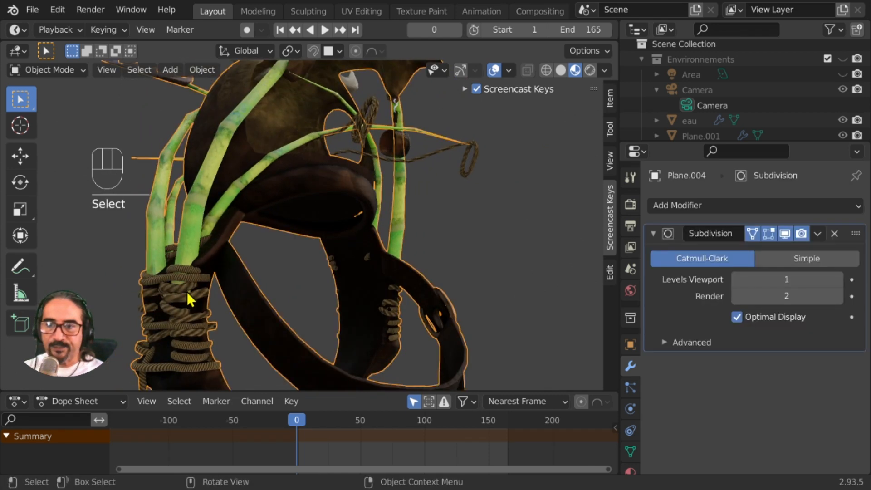
click(187, 286)
shift+click(188, 287)
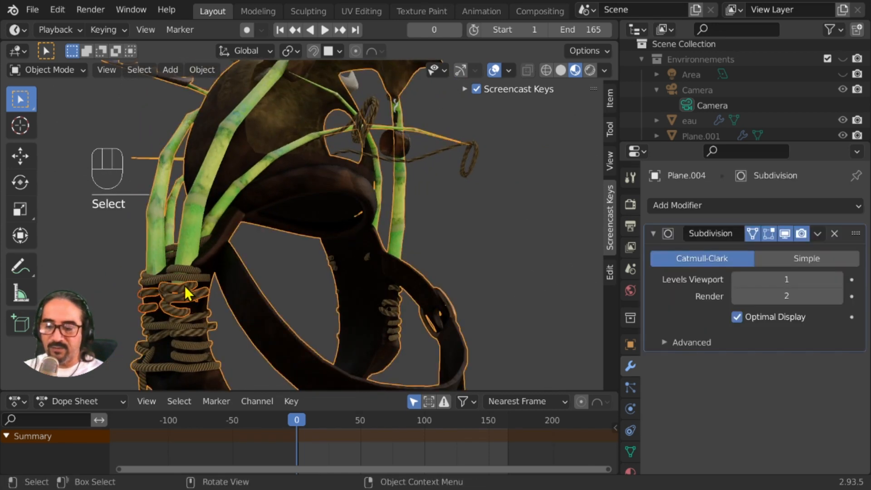
ctrl+click(185, 288)
key(ctrl+j)
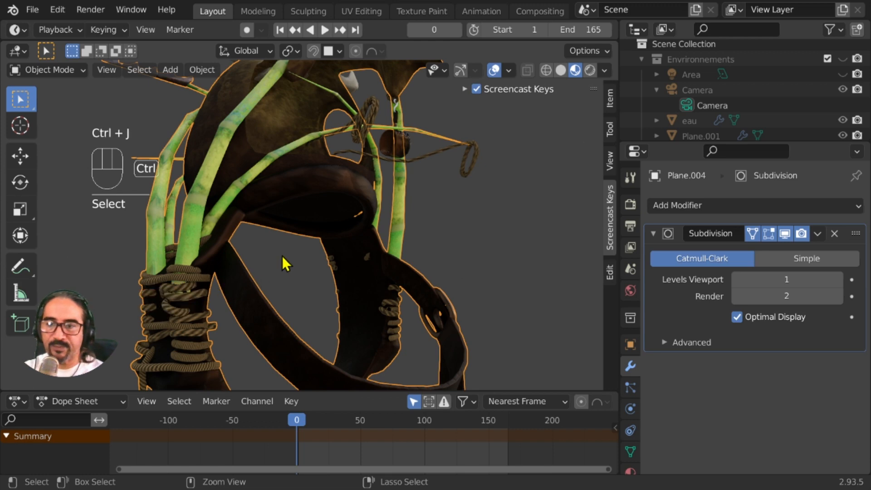
- Try moving the harness mesh to check that the joined rope wrap follows it
middle_drag(283, 256, 278, 289)
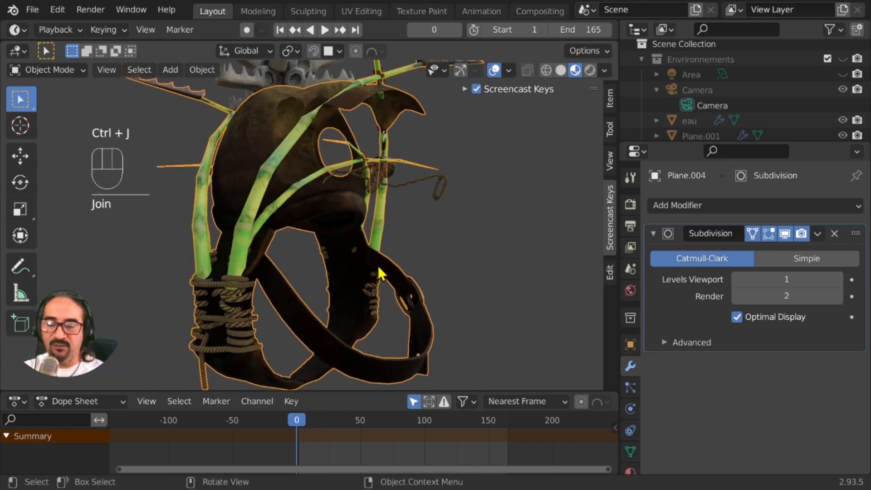
key(g)
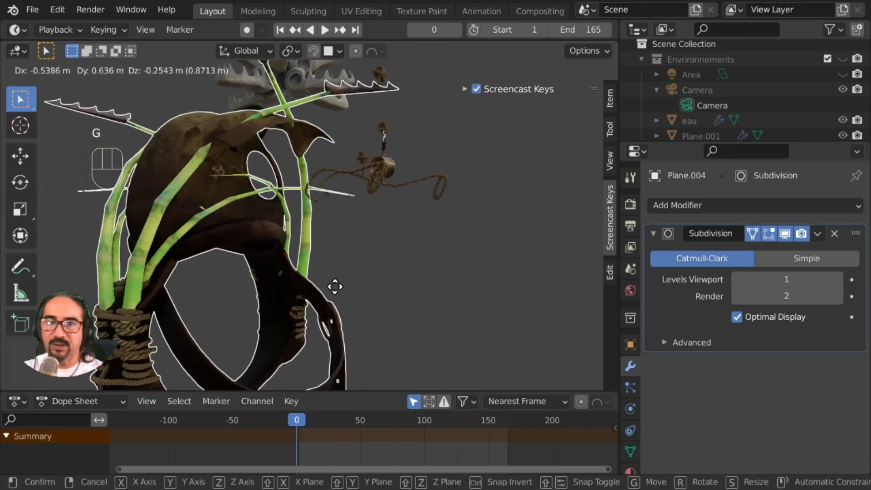
click(335, 286)
middle_drag(336, 283, 274, 157)
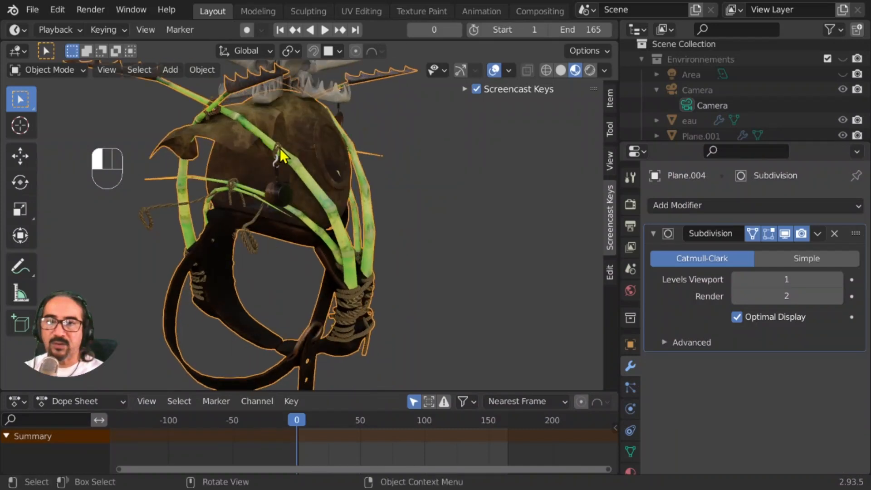
- Select the pot hook's rope knot and the knot at the crossed bamboo poles for joining to the harness
shift+click(280, 156)
shift+click(279, 174)
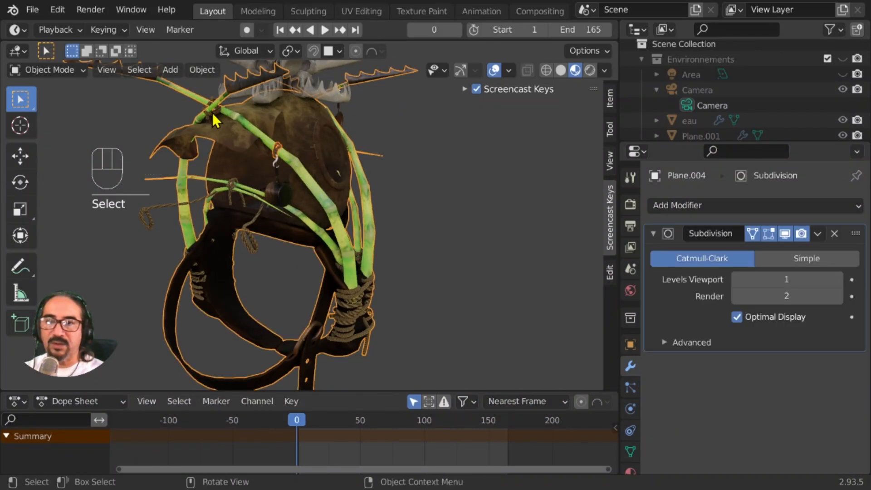
shift+click(213, 112)
shift+click(290, 161)
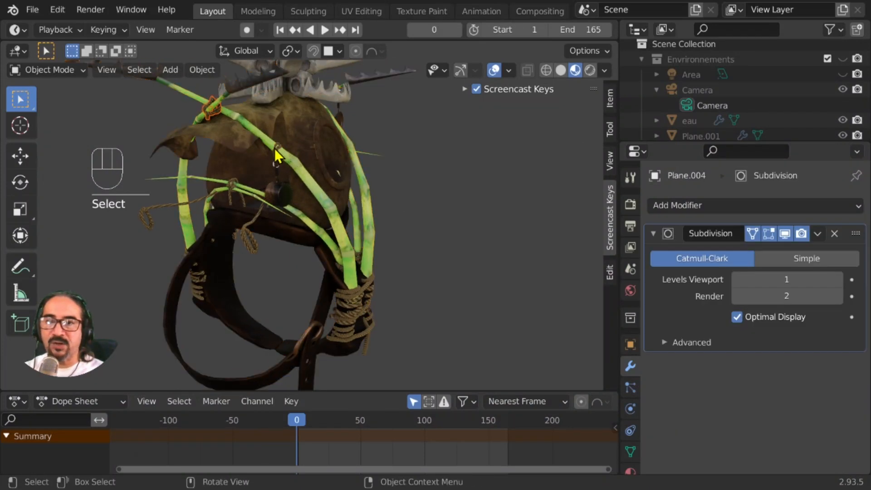
mouse_move(276, 148)
ctrl+middle_down()
mouse_move(286, 123)
mouse_move(327, 265)
mouse_move(286, 231)
mouse_move(396, 156)
mouse_move(350, 148)
mouse_move(309, 183)
mouse_move(266, 148)
ctrl+middle_up()
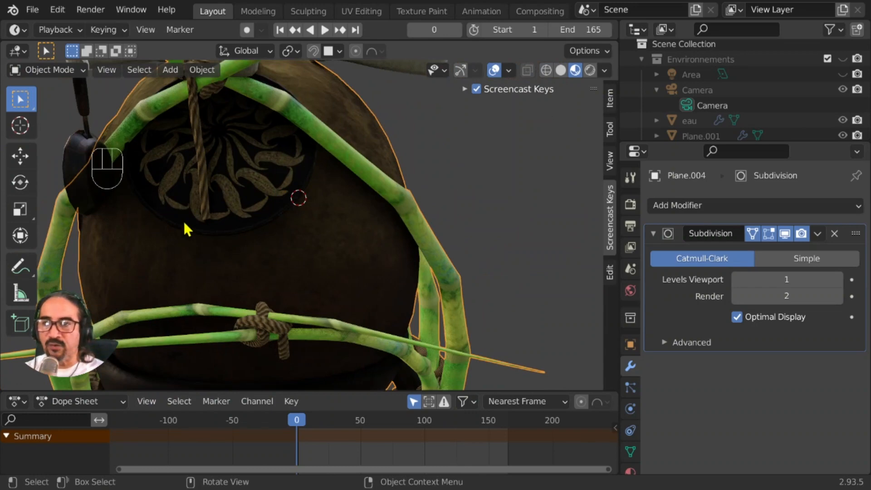
middle_drag(230, 186, 218, 277)
middle_drag(249, 218, 331, 224)
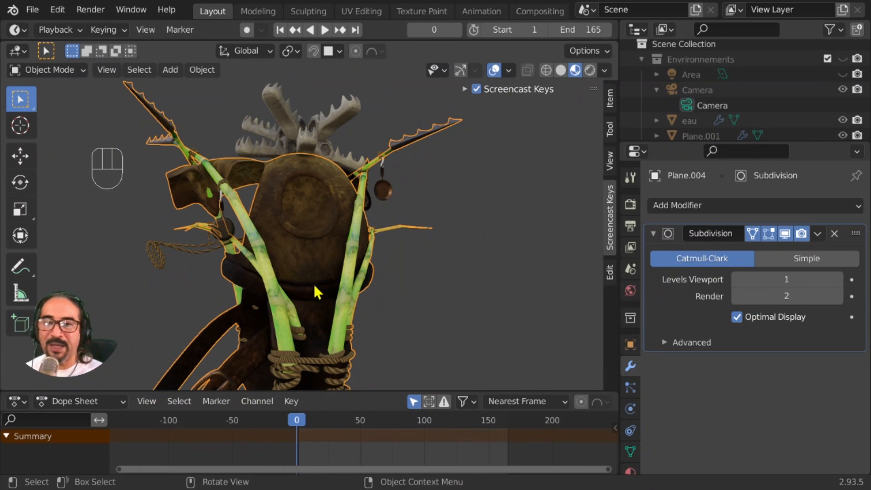
middle_drag(313, 283, 314, 230)
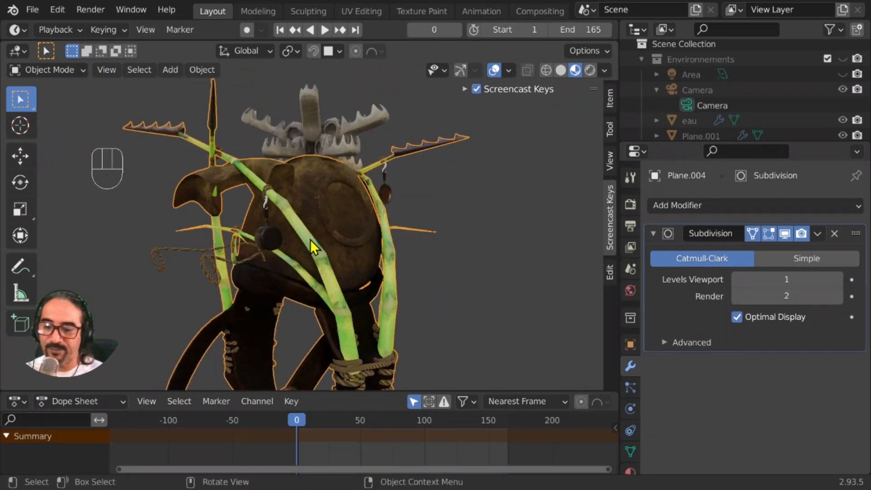